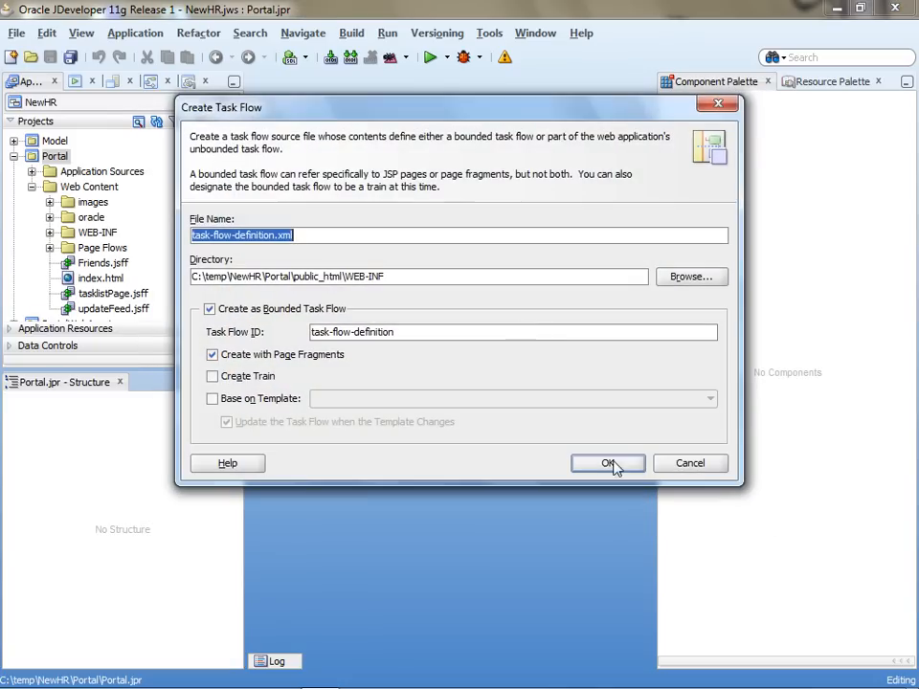
Name the new bounded task flow DeptSearch, keeping page fragments enabled.
{"action": "left_click_drag", "start_coordinate": [276, 236], "coordinate": [191, 236]}
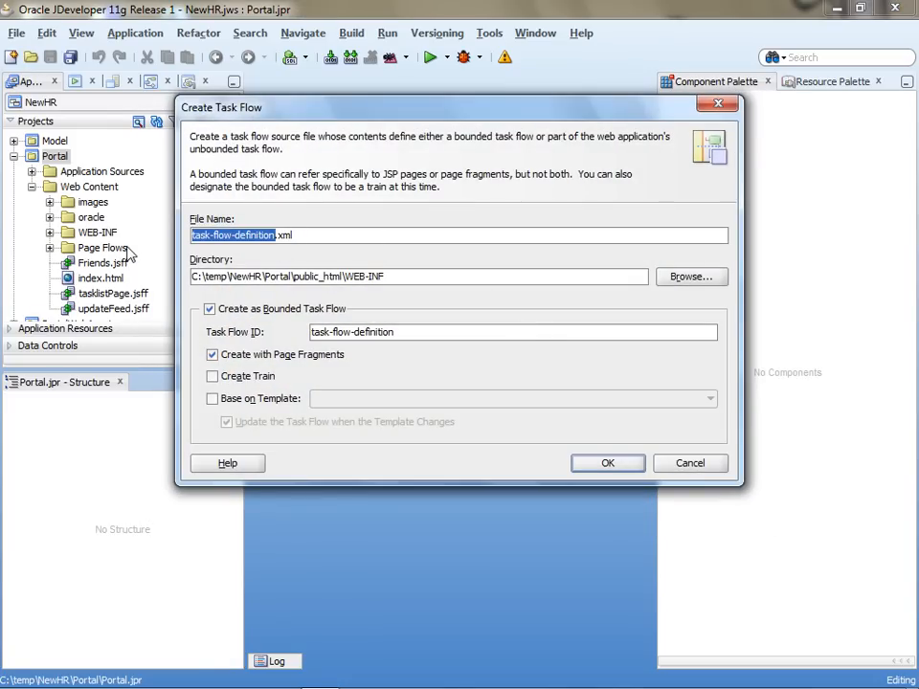
{"action": "type", "text": "DeptSearch"}
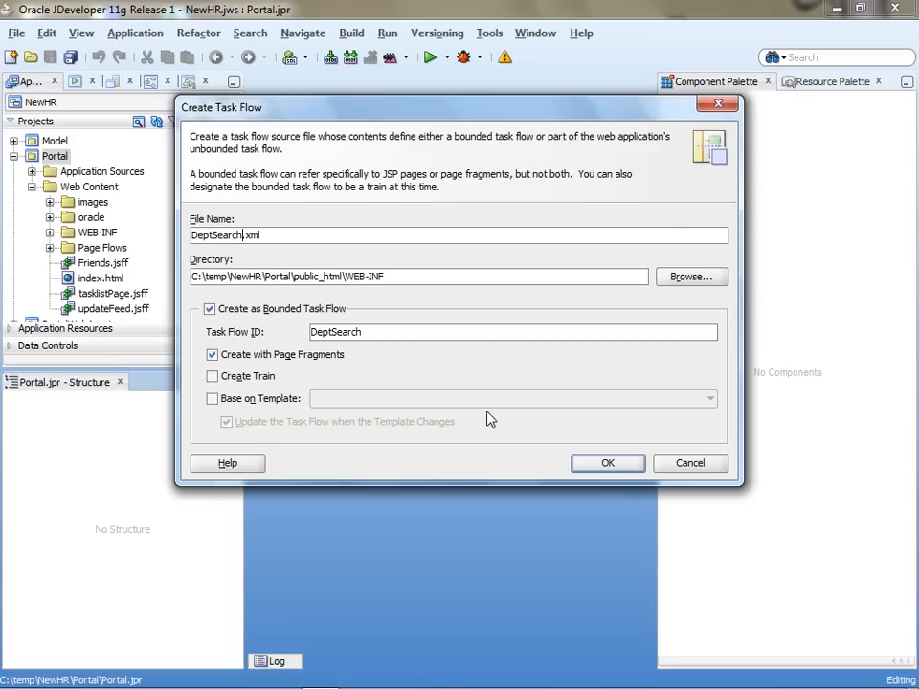
Create the DeptSearch task flow and add a view activity named deptSearch to its diagram.
{"action": "left_click", "coordinate": [625, 464]}
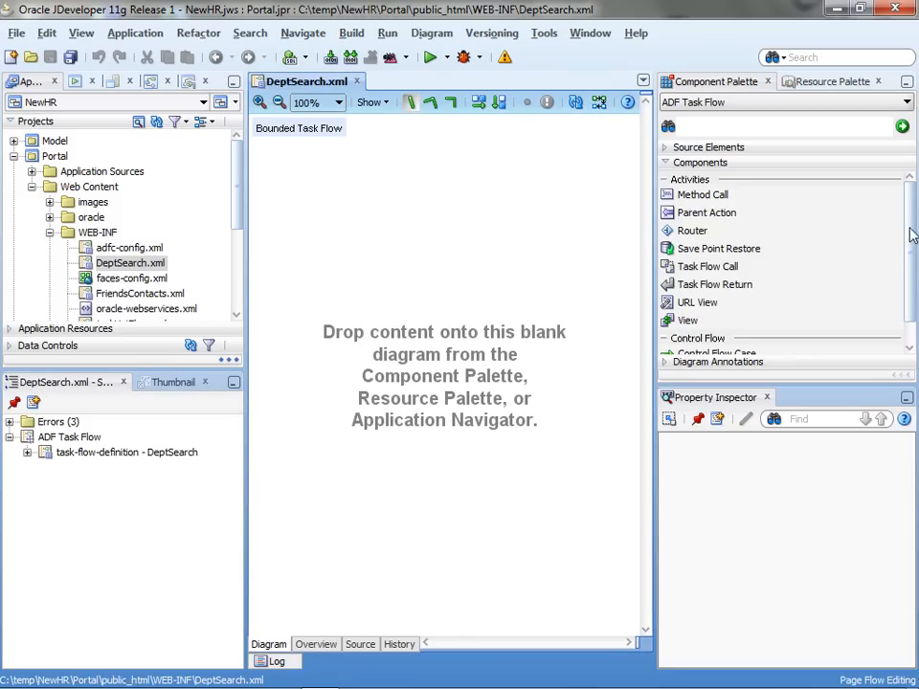
{"action": "left_click_drag", "start_coordinate": [697, 319], "coordinate": [418, 325]}
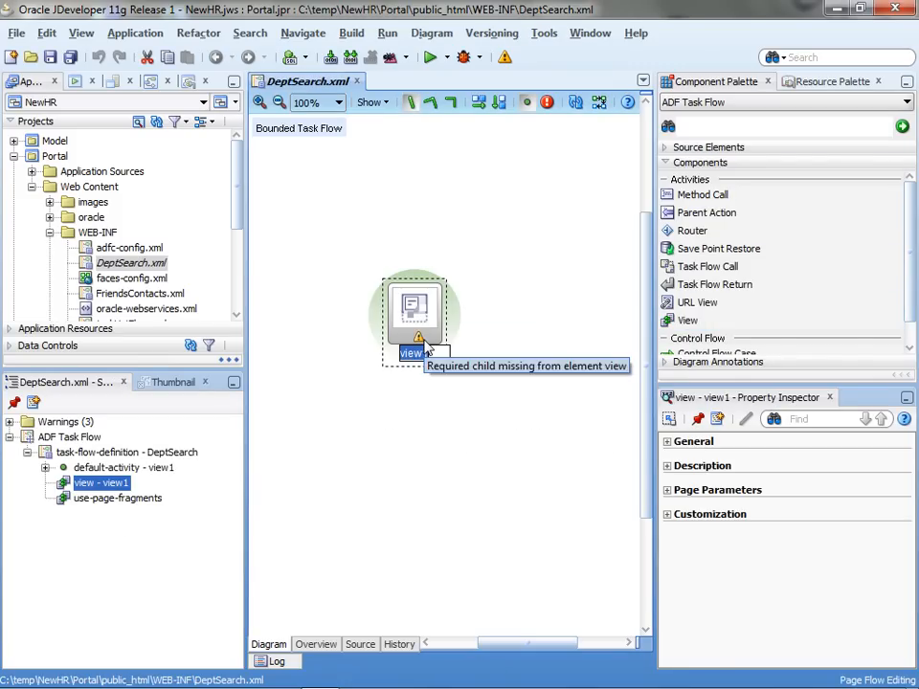
{"action": "type", "text": "dept"}
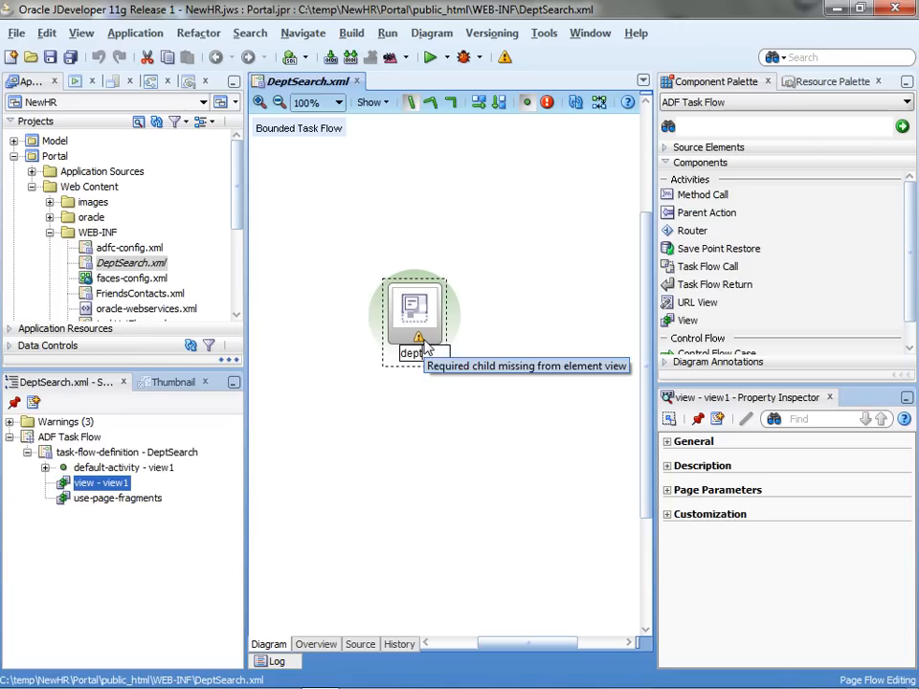
{"action": "type", "text": "Search"}
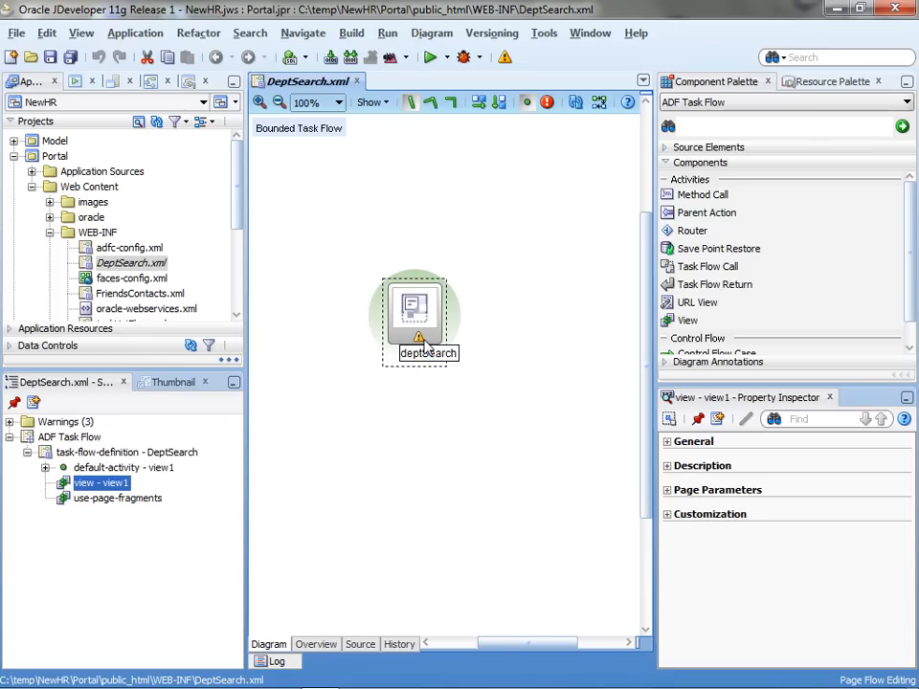
{"action": "left_click", "coordinate": [556, 302]}
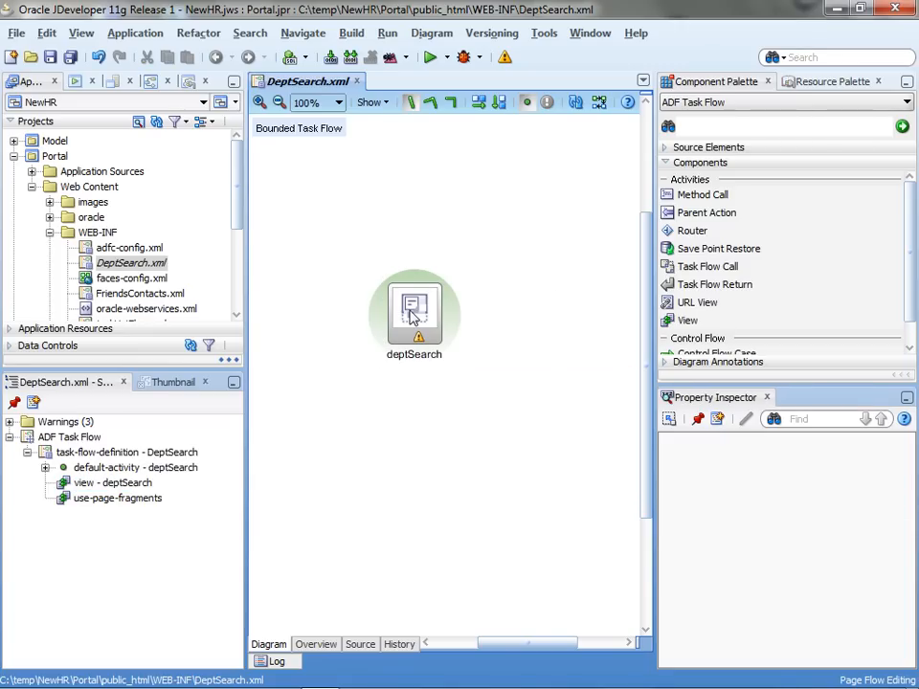
{"action": "left_click", "coordinate": [413, 315]}
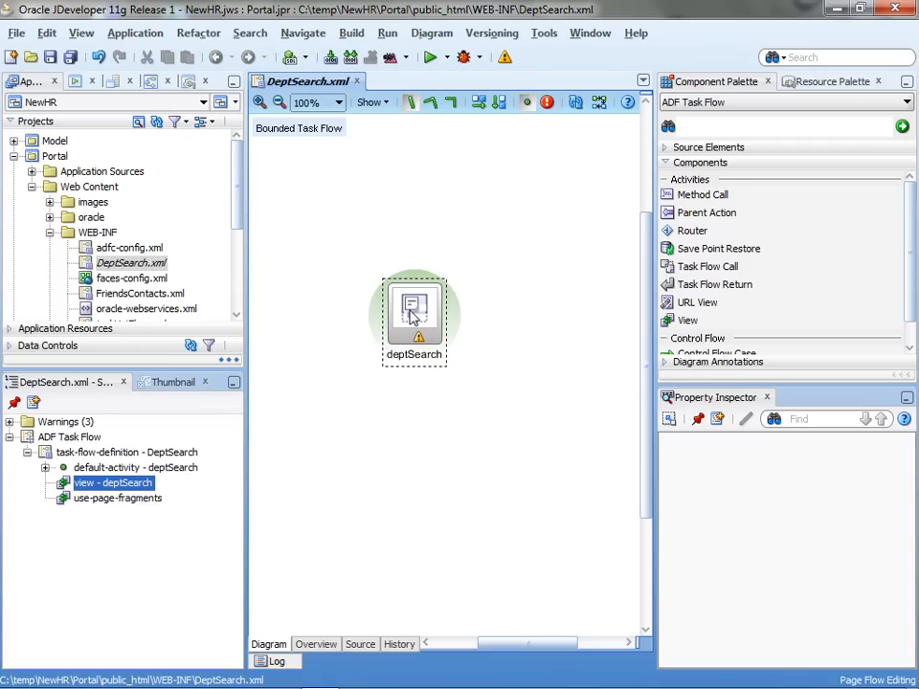
Create deptSearch.jsff and drop DepartmentsView1's All Queriable Attributes criteria onto it.
{"action": "double_click", "coordinate": [428, 306]}
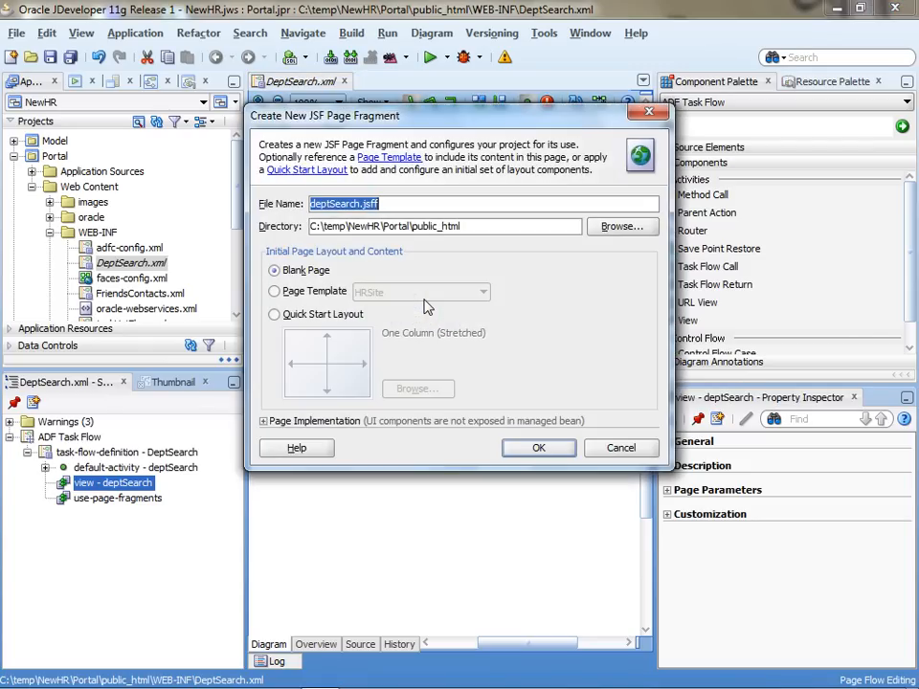
{"action": "left_click", "coordinate": [536, 450]}
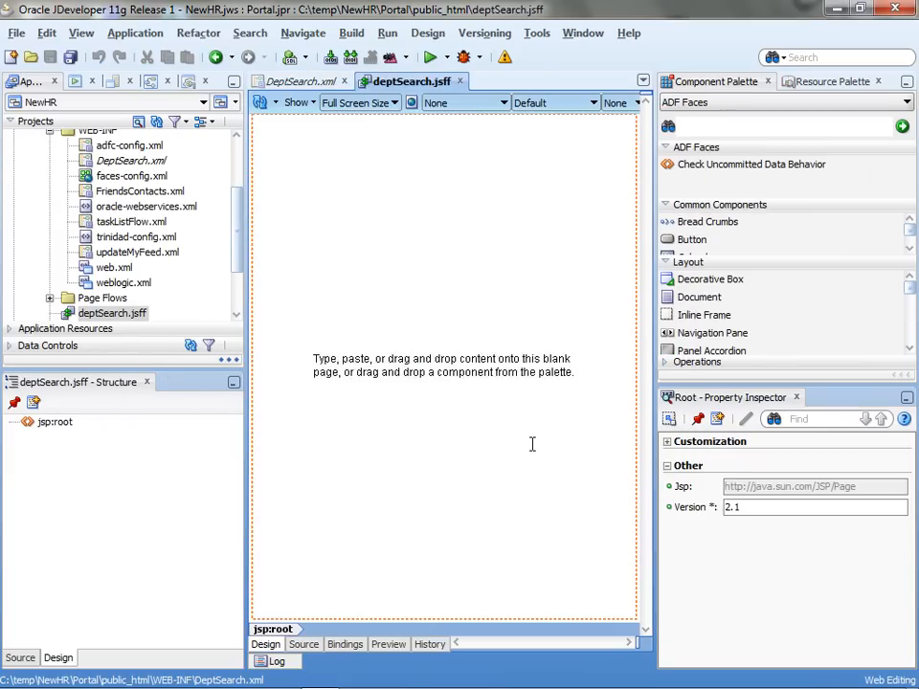
{"action": "left_click", "coordinate": [165, 339]}
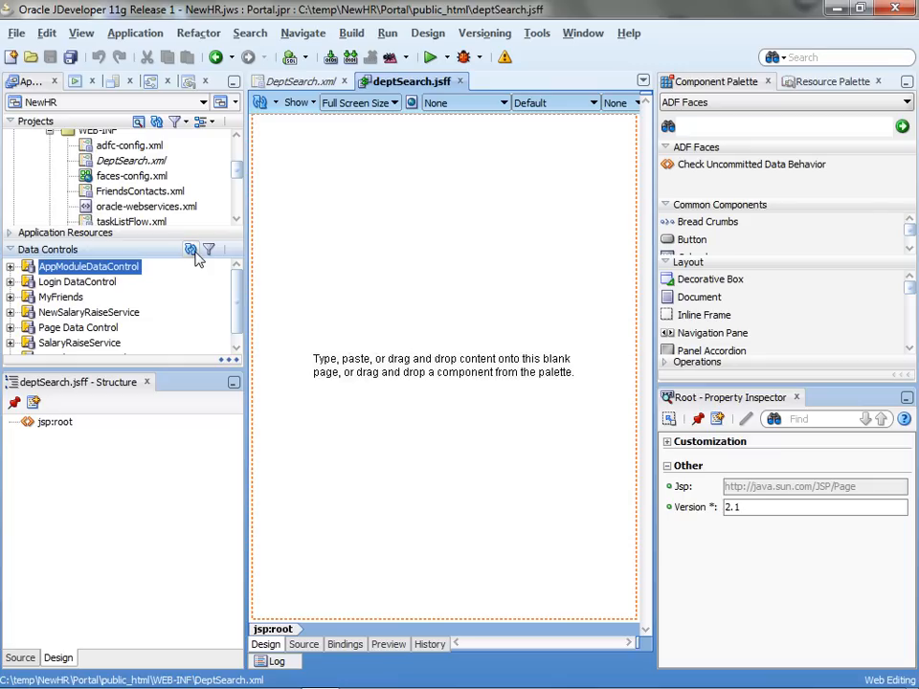
{"action": "left_click", "coordinate": [12, 268]}
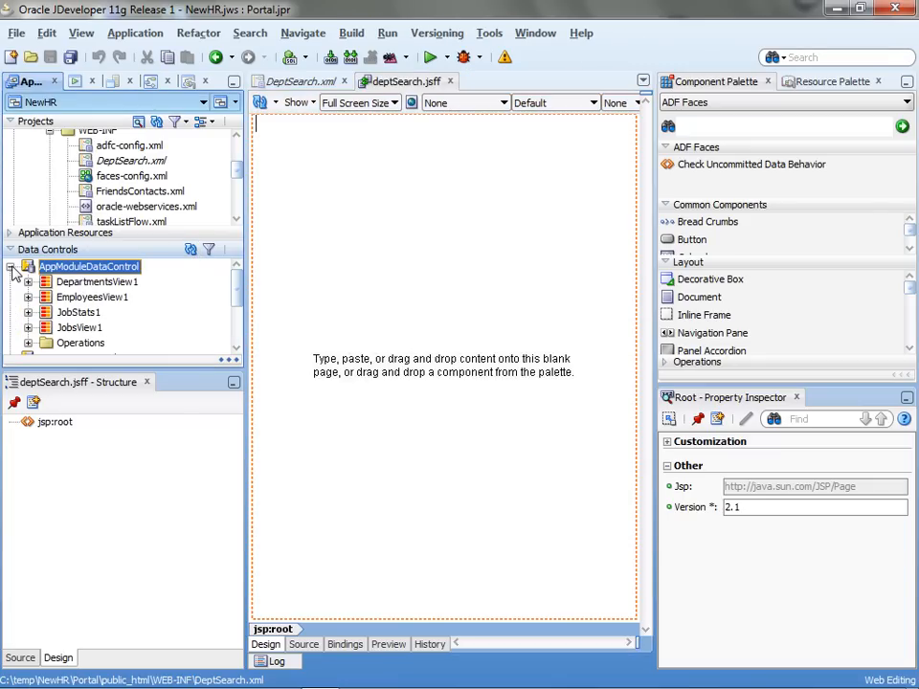
{"action": "left_click", "coordinate": [83, 283]}
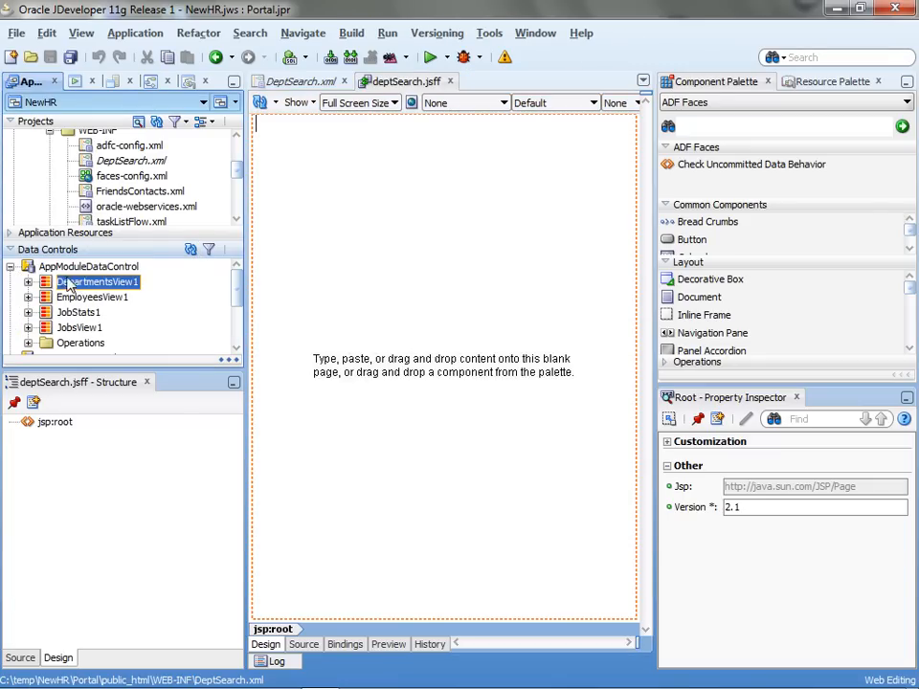
{"action": "left_click", "coordinate": [28, 281]}
{"action": "mouse_move", "coordinate": [235, 284]}
{"action": "left_mouse_down"}
{"action": "mouse_move", "coordinate": [233, 314]}
{"action": "mouse_move", "coordinate": [230, 301]}
{"action": "left_mouse_up"}
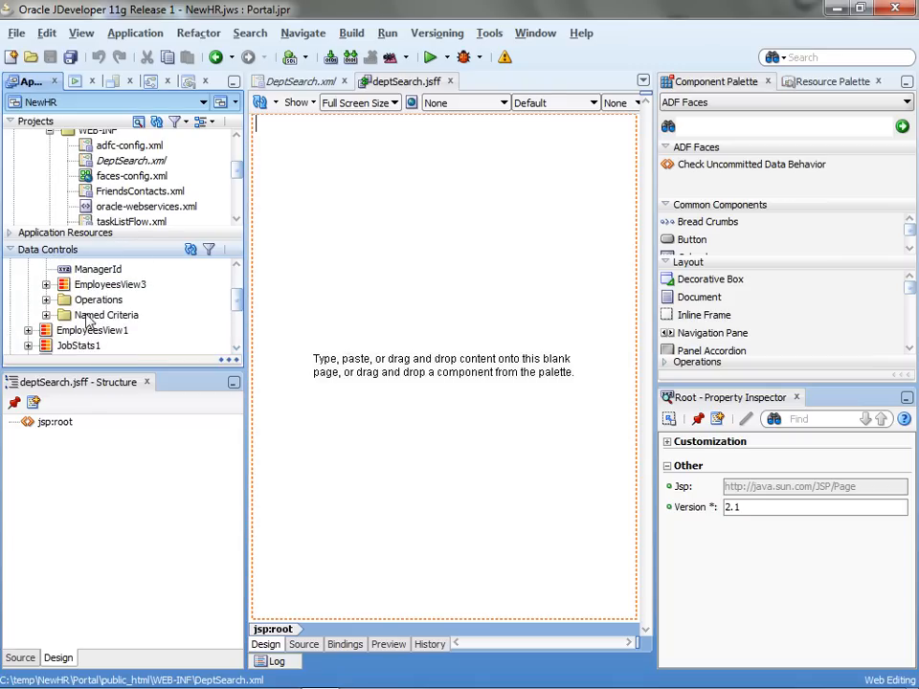
{"action": "left_click", "coordinate": [46, 315]}
{"action": "left_click_drag", "start_coordinate": [102, 330], "coordinate": [353, 152]}
{"action": "mouse_move", "coordinate": [421, 180]}
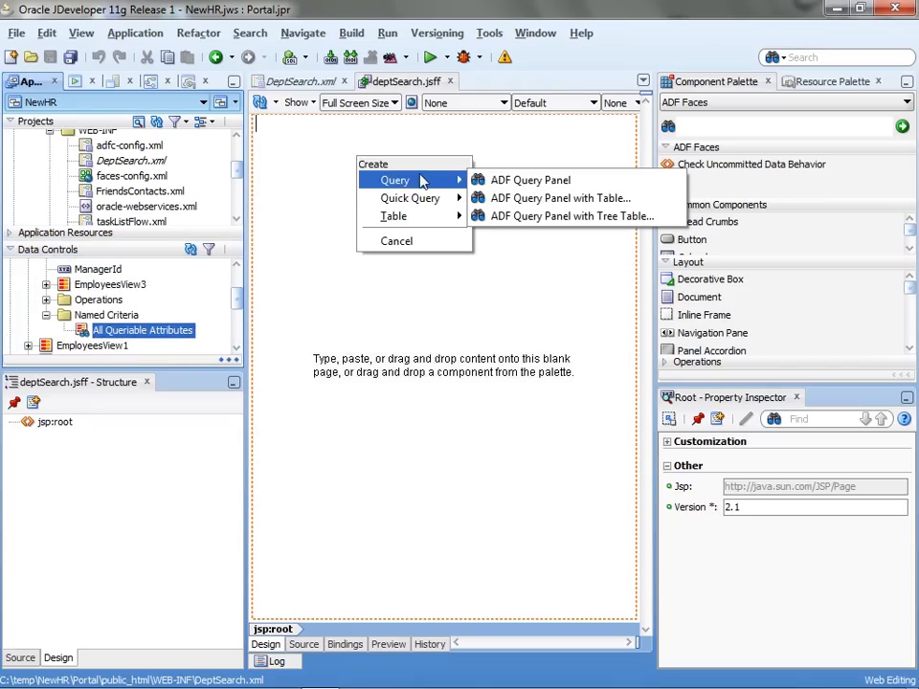
Build an ADF Query Panel with Table using single-row selection, filtering and sorting.
{"action": "left_click", "coordinate": [522, 198]}
{"action": "left_click", "coordinate": [255, 159]}
{"action": "left_click", "coordinate": [389, 152]}
{"action": "left_click", "coordinate": [366, 131]}
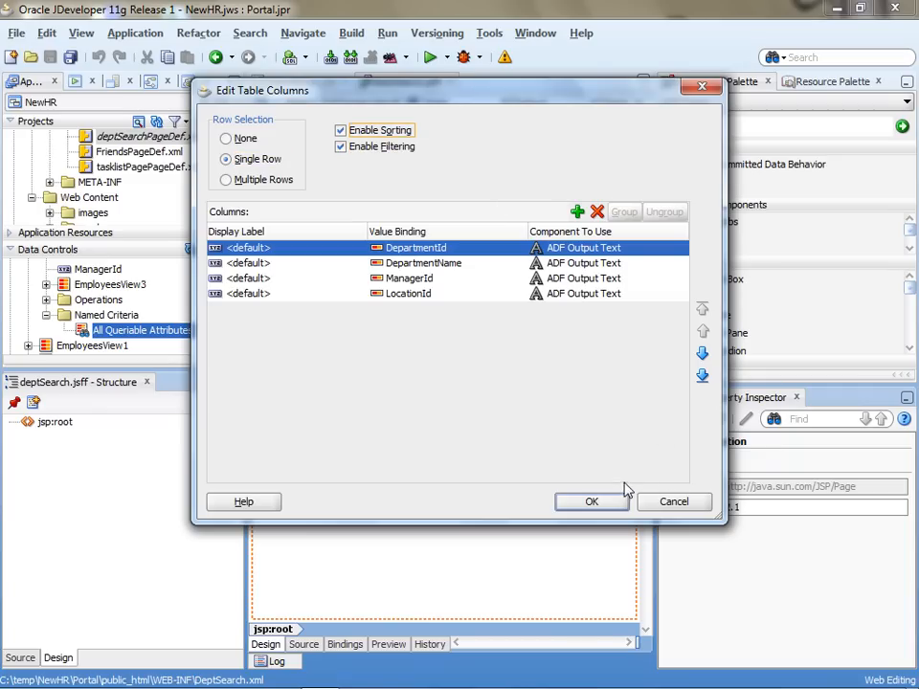
{"action": "left_click", "coordinate": [591, 503]}
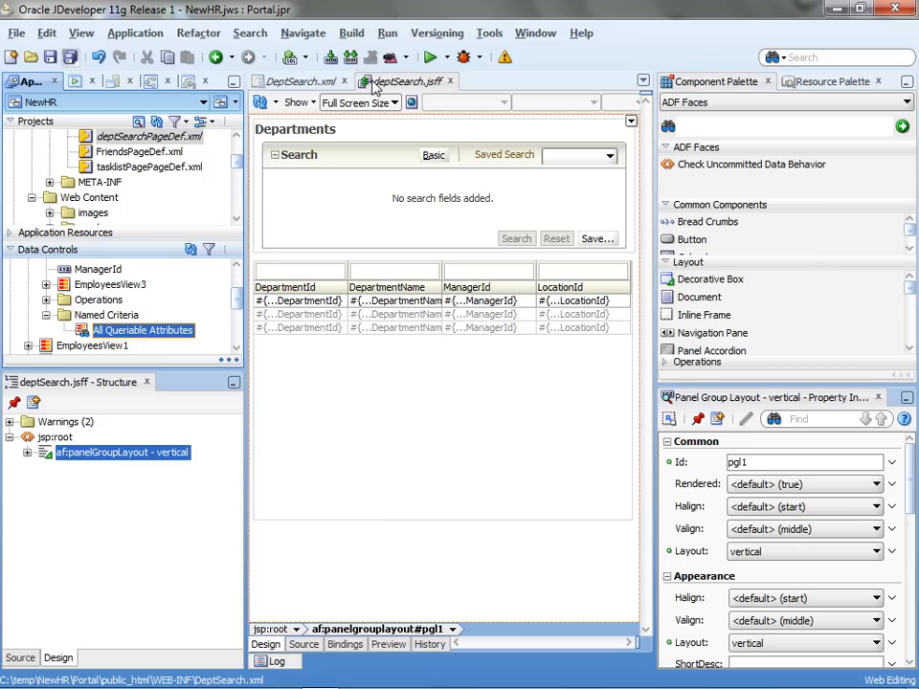
Save all changed files and close every open editor.
{"action": "key", "text": "ctrl+shift+s"}
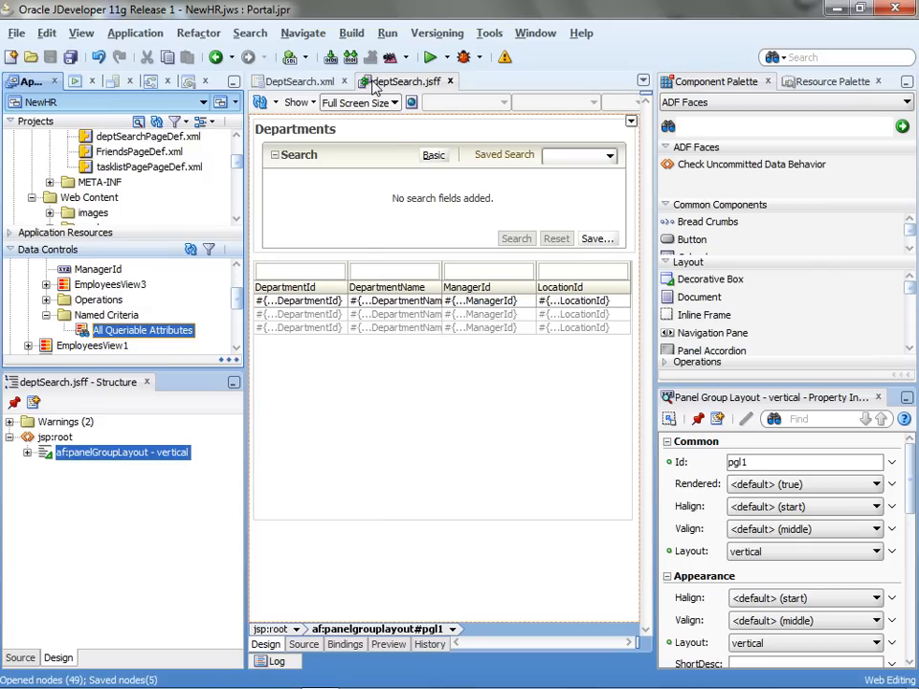
{"action": "right_click", "coordinate": [375, 88]}
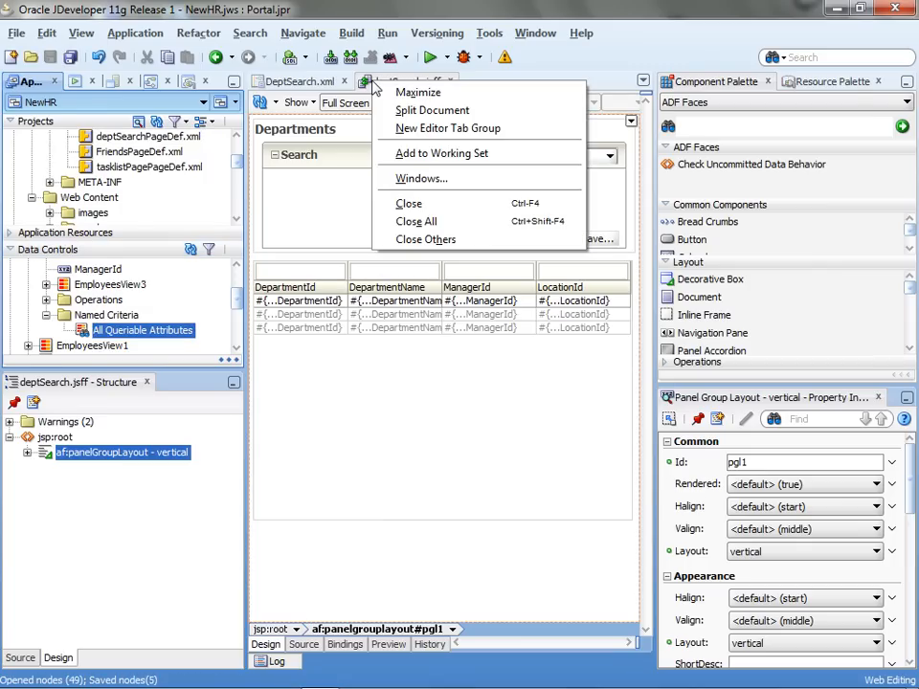
{"action": "left_click", "coordinate": [438, 226]}
Open default-catalog.xml from Web Content > oracle > webcenter > portalapp > catalogs.
{"action": "left_click_drag", "start_coordinate": [159, 230], "coordinate": [145, 378]}
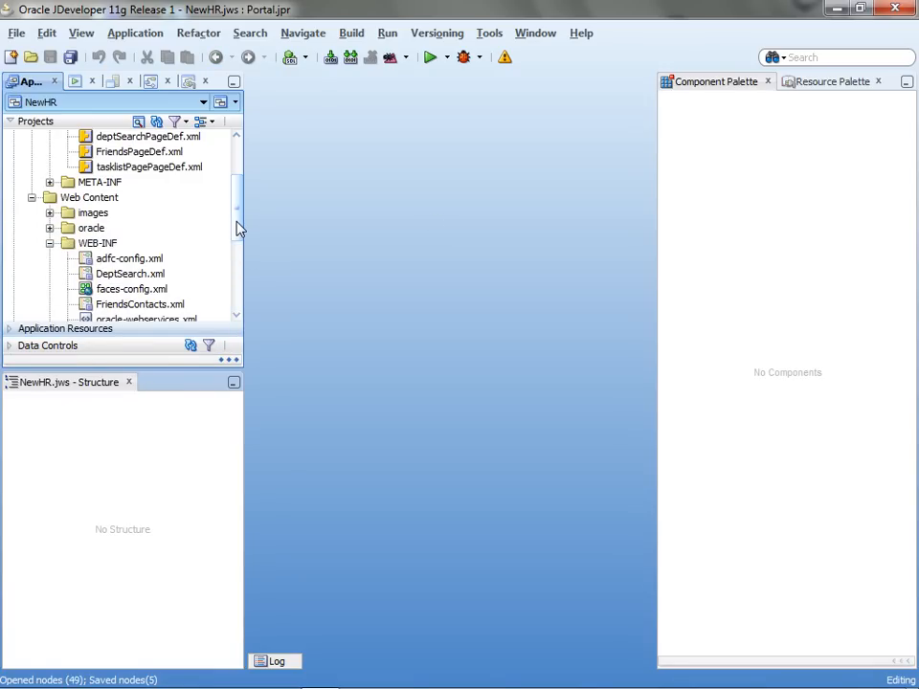
{"action": "left_click_drag", "start_coordinate": [239, 228], "coordinate": [239, 189]}
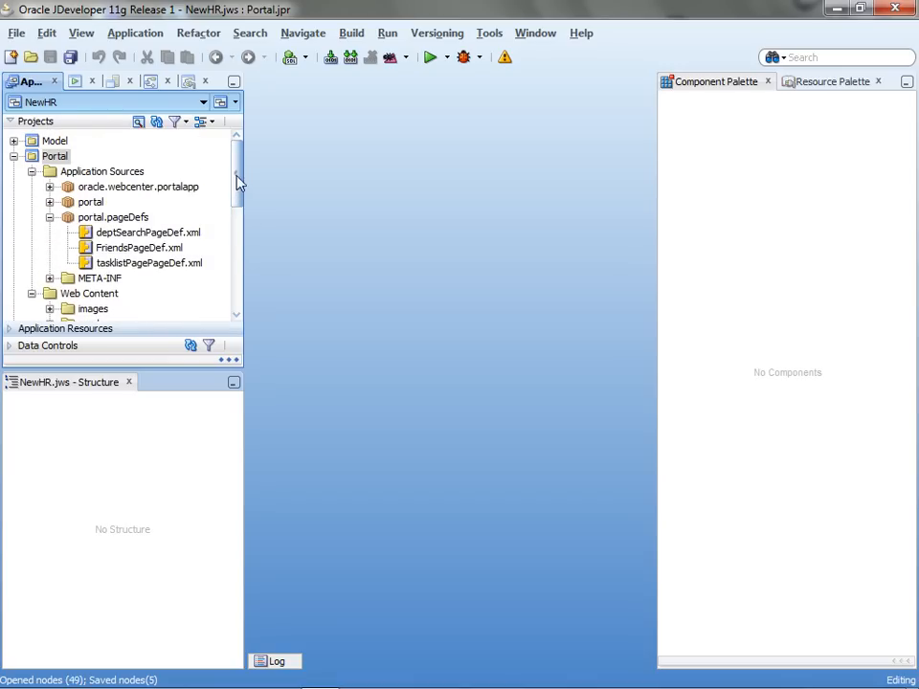
{"action": "left_click", "coordinate": [32, 171]}
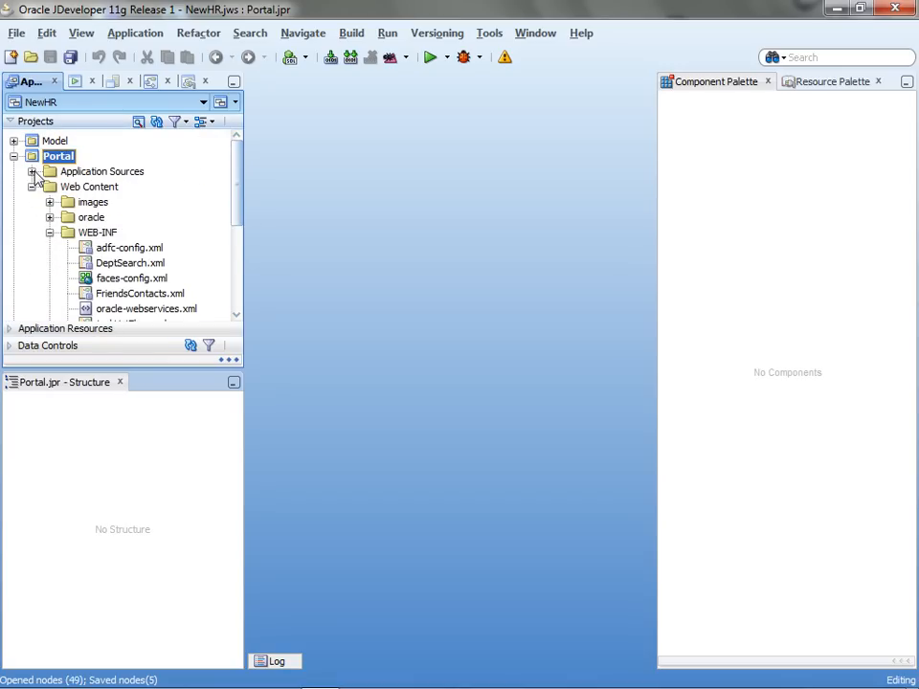
{"action": "left_click", "coordinate": [49, 217]}
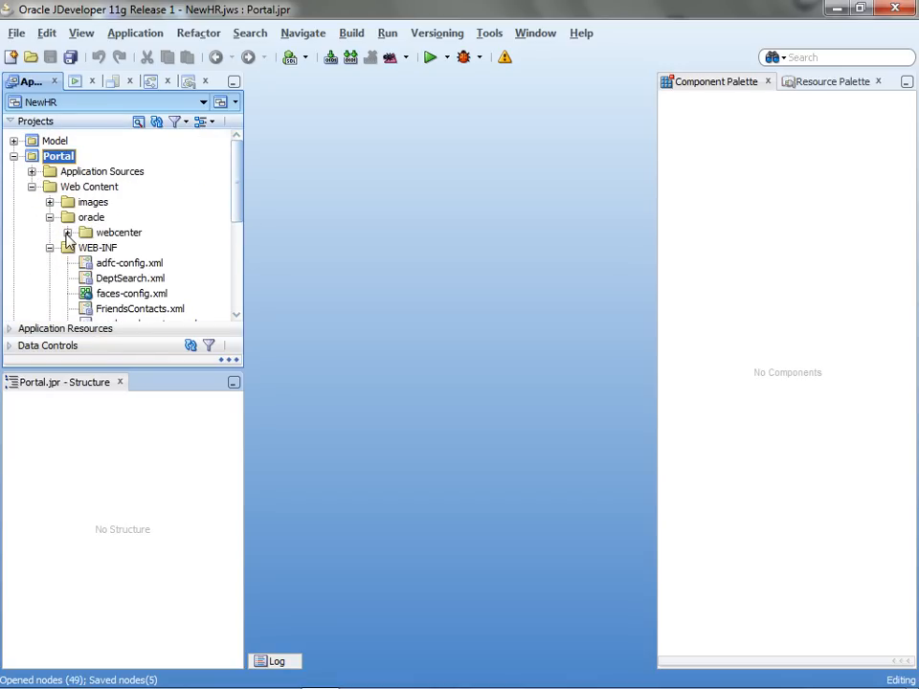
{"action": "left_click", "coordinate": [67, 233]}
{"action": "left_click", "coordinate": [85, 248]}
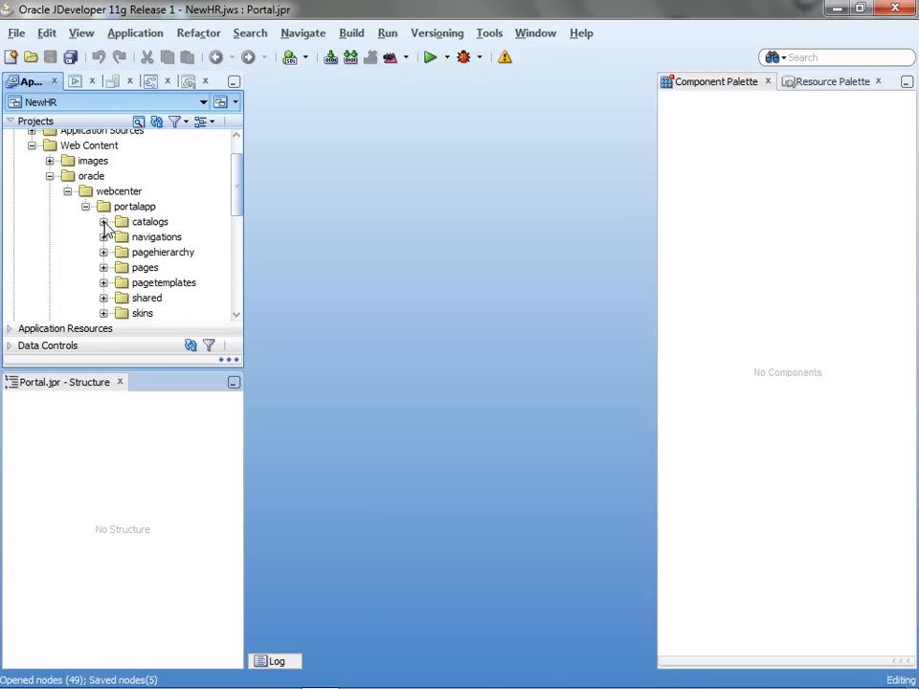
{"action": "left_click", "coordinate": [103, 222]}
{"action": "left_click", "coordinate": [139, 252]}
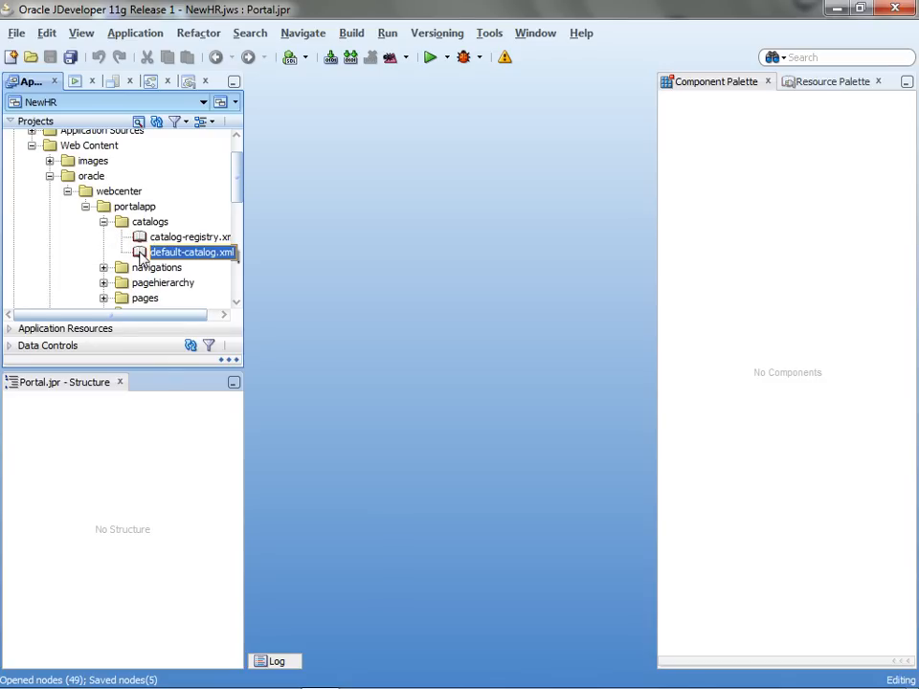
{"action": "double_click", "coordinate": [140, 253]}
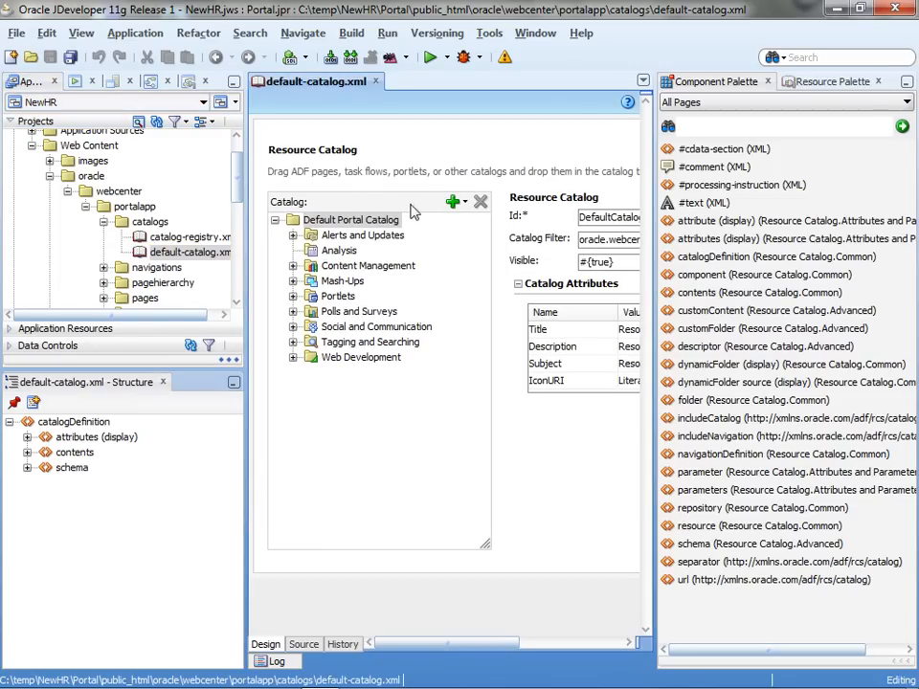
Add a new folder to the Default Portal Catalog.
{"action": "left_click", "coordinate": [455, 202]}
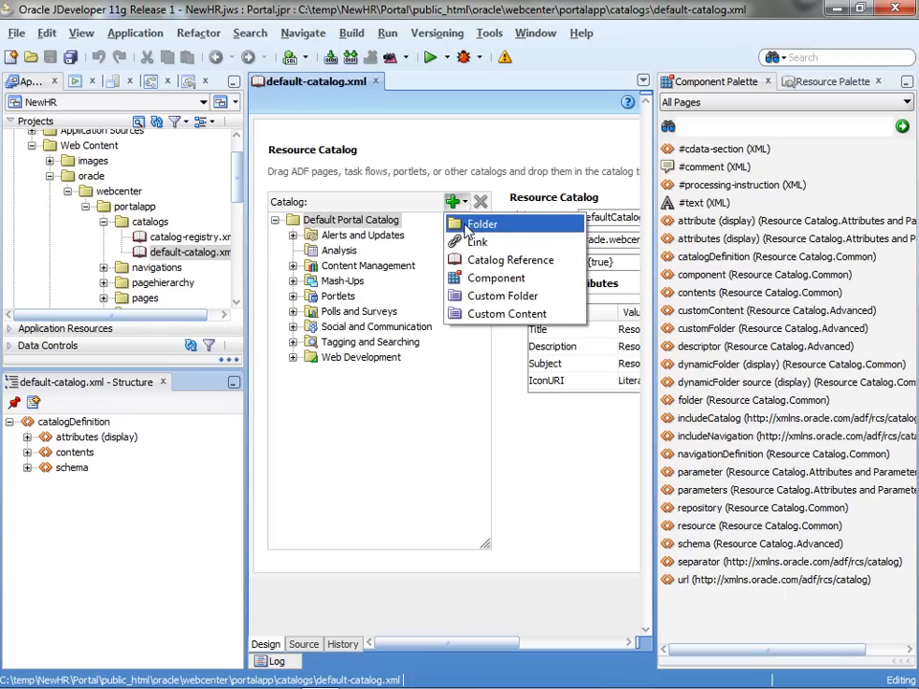
{"action": "left_click", "coordinate": [466, 229]}
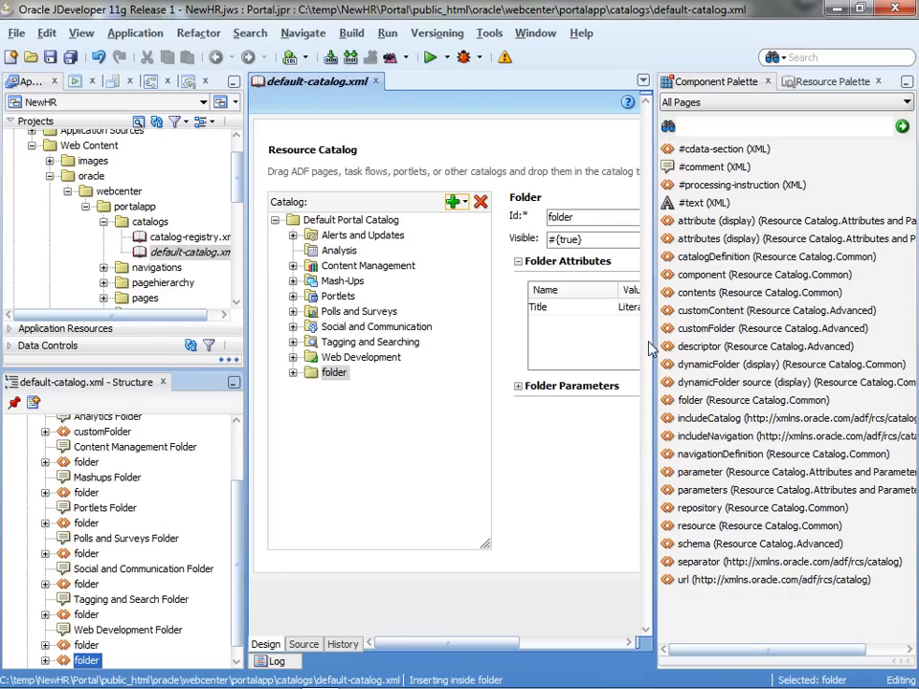
{"action": "double_click", "coordinate": [308, 82]}
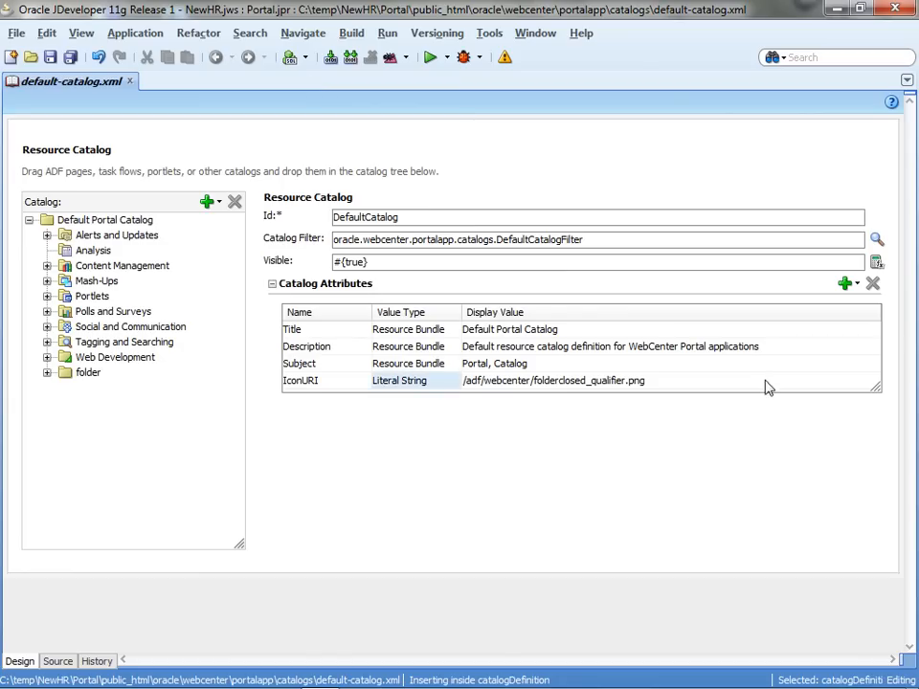
Set the new folder's Title display value to Reusable Apps.
{"action": "left_click", "coordinate": [412, 329]}
{"action": "left_click", "coordinate": [79, 363]}
{"action": "left_click", "coordinate": [86, 373]}
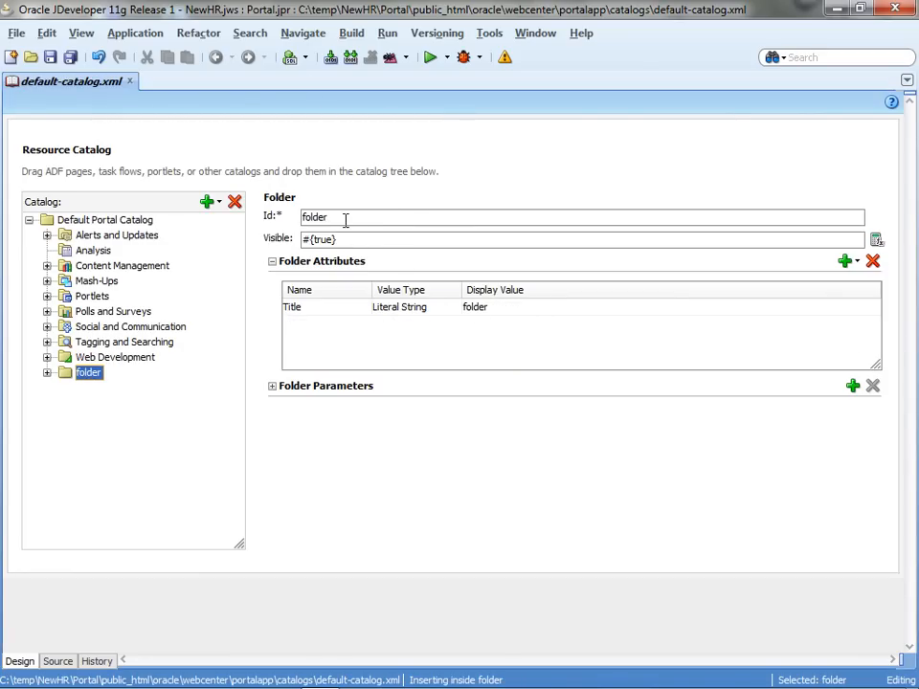
{"action": "left_click", "coordinate": [352, 314]}
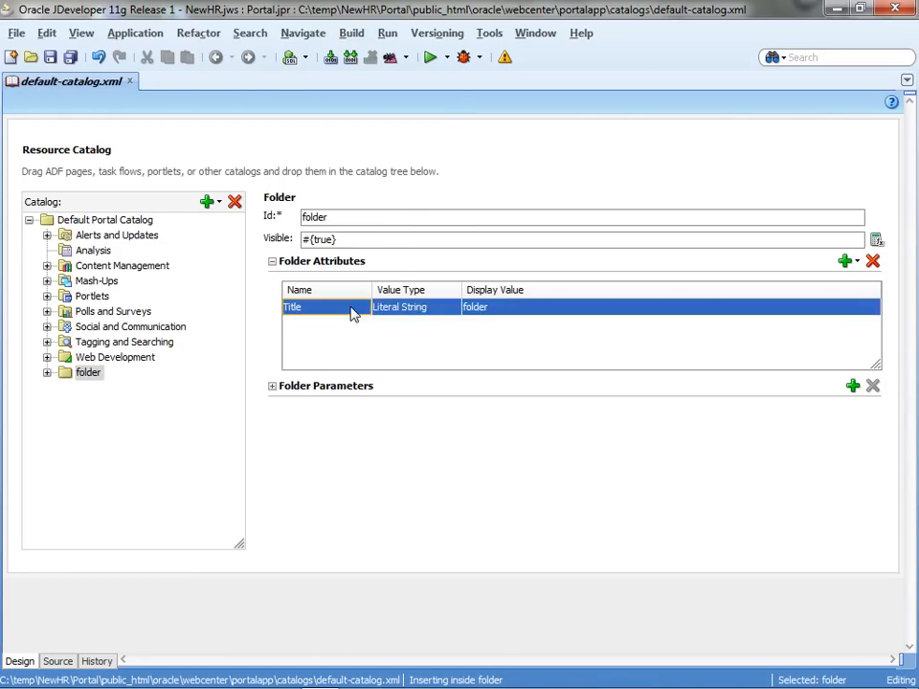
{"action": "double_click", "coordinate": [470, 308]}
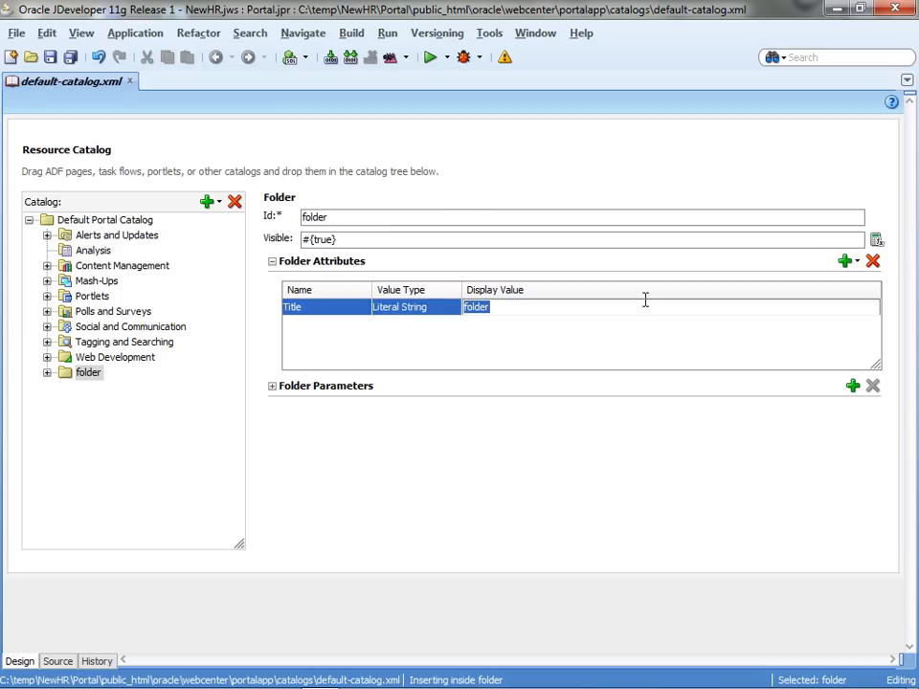
{"action": "type", "text": "Re"}
{"action": "left_click", "coordinate": [711, 324]}
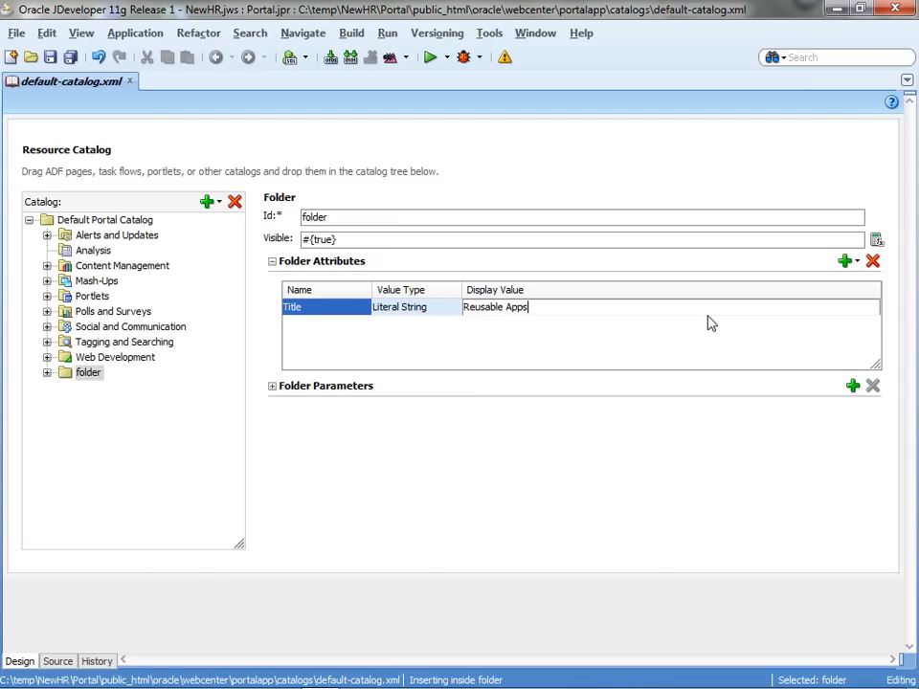
{"action": "key", "text": "Return"}
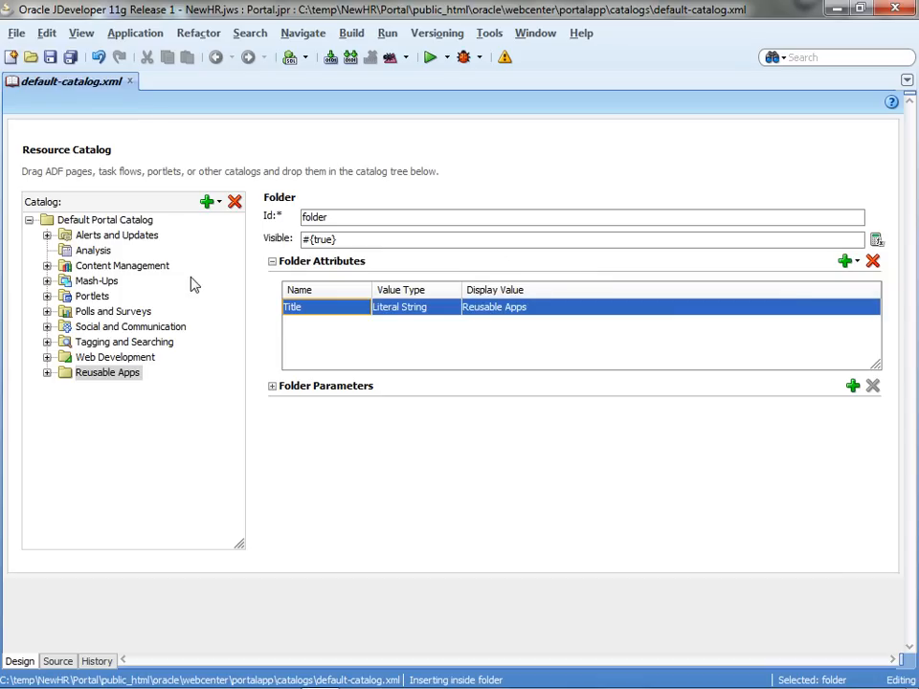
{"action": "double_click", "coordinate": [113, 84]}
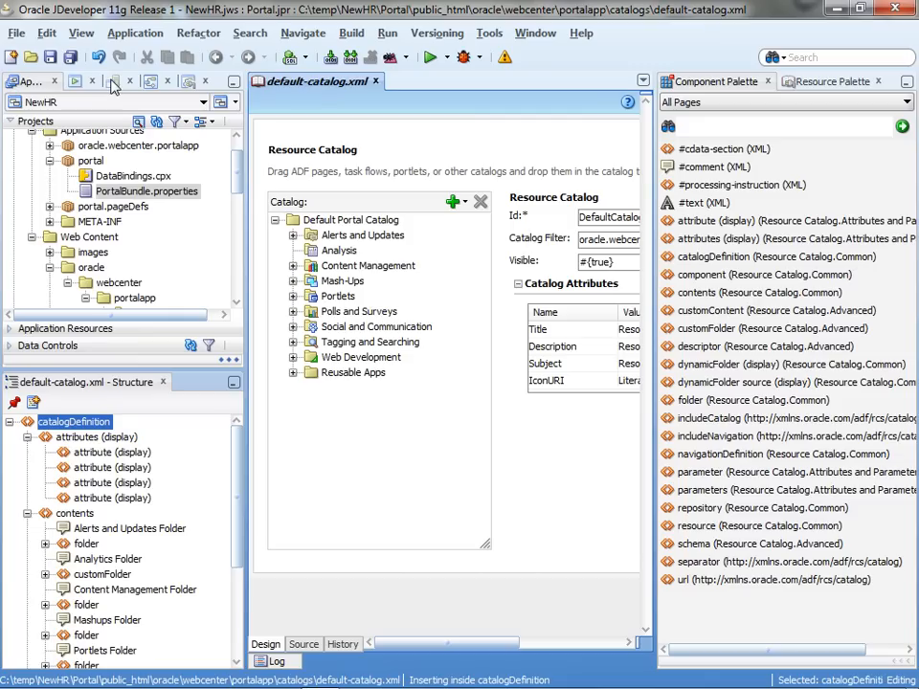
Drag DeptSearch, FriendsContacts, updateMyFeed and taskListFlow task flows into Reusable Apps.
{"action": "double_click", "coordinate": [68, 163]}
{"action": "left_click_drag", "start_coordinate": [238, 177], "coordinate": [228, 253]}
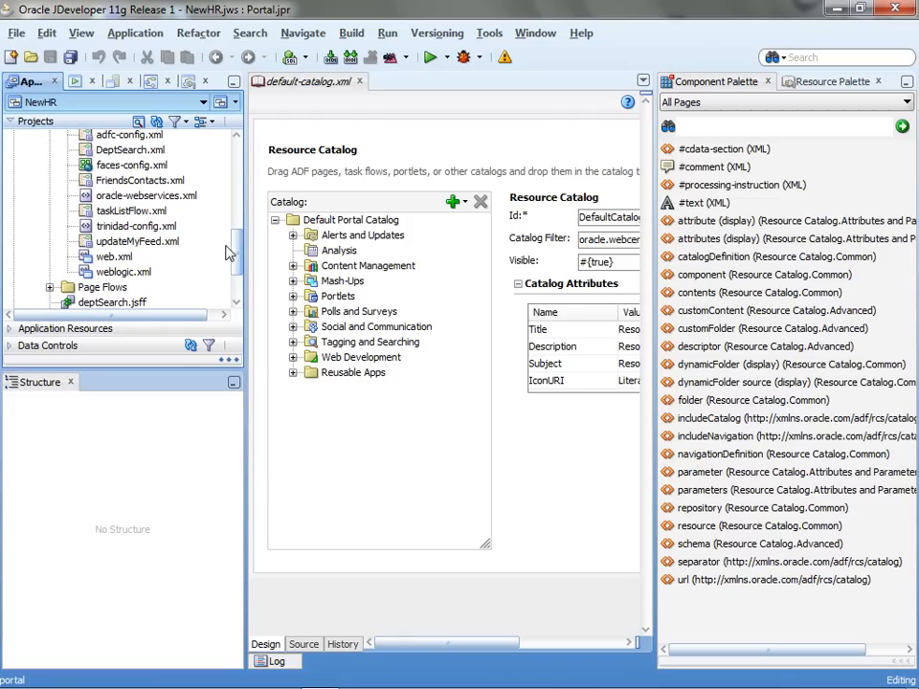
{"action": "left_click_drag", "start_coordinate": [134, 150], "coordinate": [347, 381]}
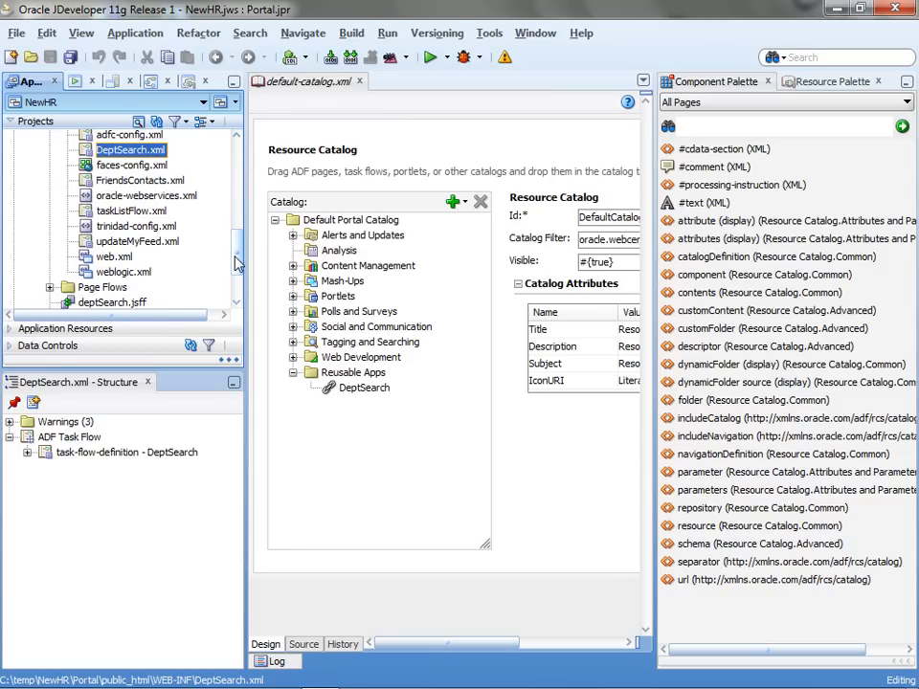
{"action": "scroll", "coordinate": [237, 259], "scroll_direction": "up", "scroll_amount": 1}
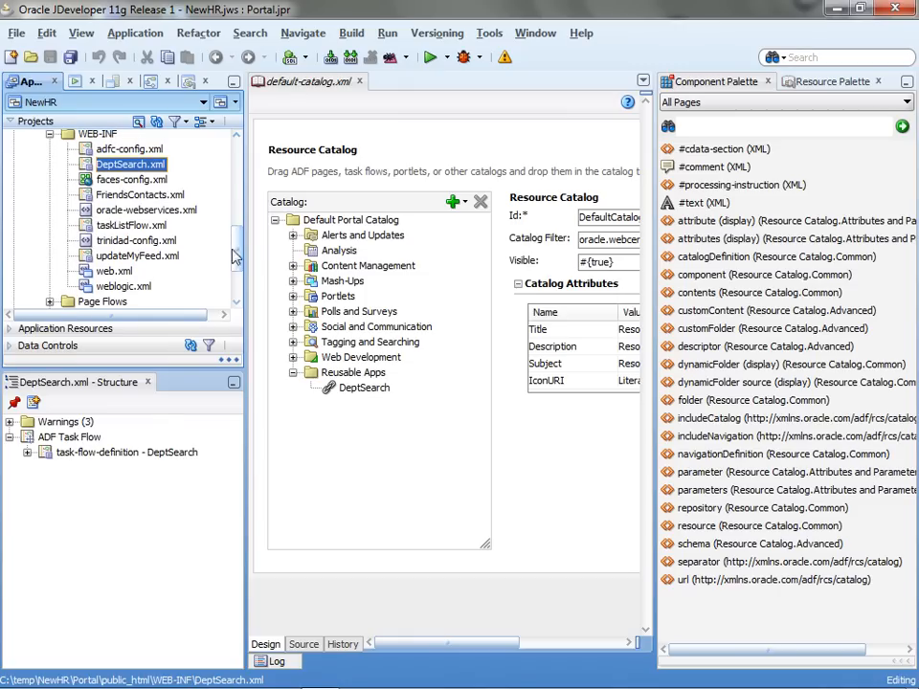
{"action": "left_click_drag", "start_coordinate": [144, 194], "coordinate": [336, 376]}
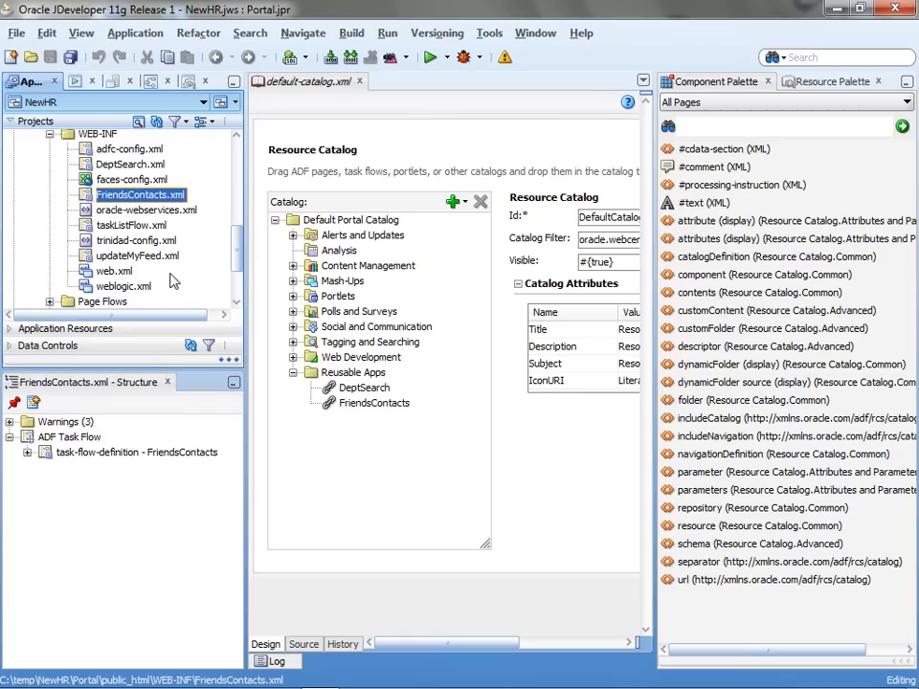
{"action": "left_click_drag", "start_coordinate": [141, 258], "coordinate": [360, 381]}
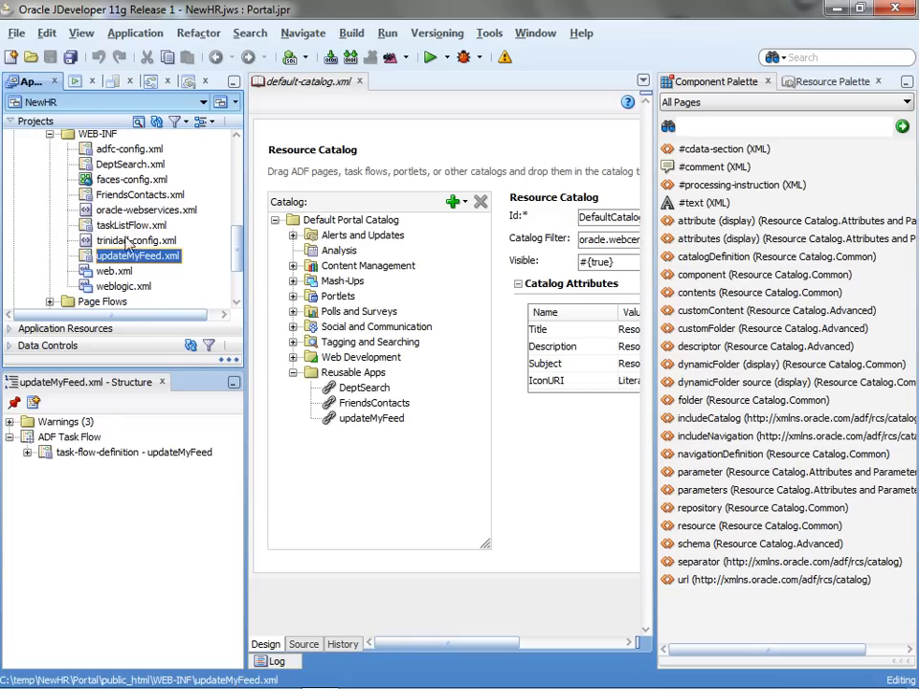
{"action": "left_click", "coordinate": [115, 227]}
{"action": "left_click_drag", "start_coordinate": [115, 228], "coordinate": [331, 379]}
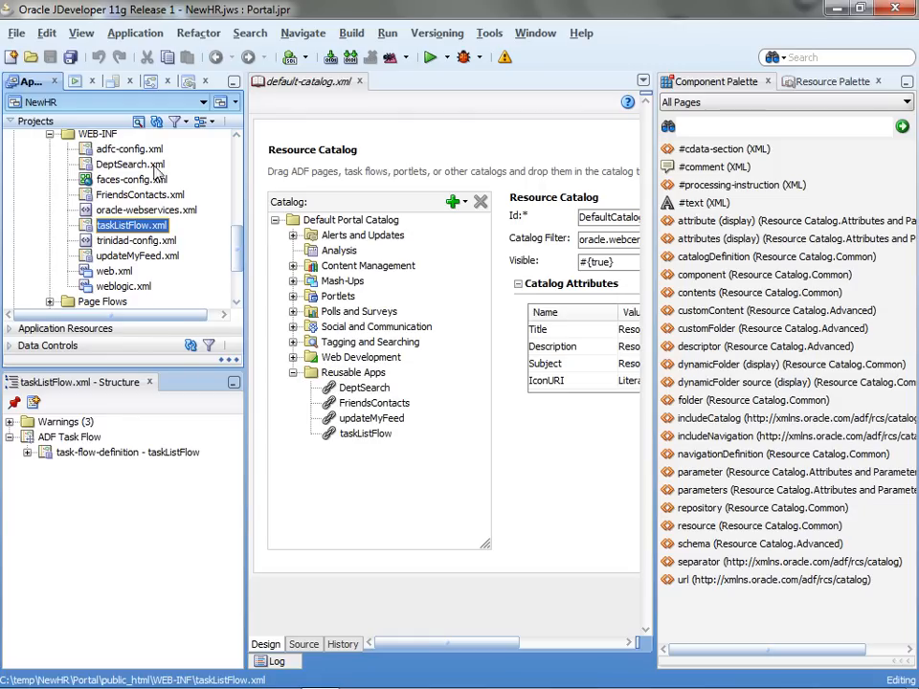
Grant authenticated-role access to the DeptSearch task flow in the resource grants.
{"action": "left_click", "coordinate": [134, 34]}
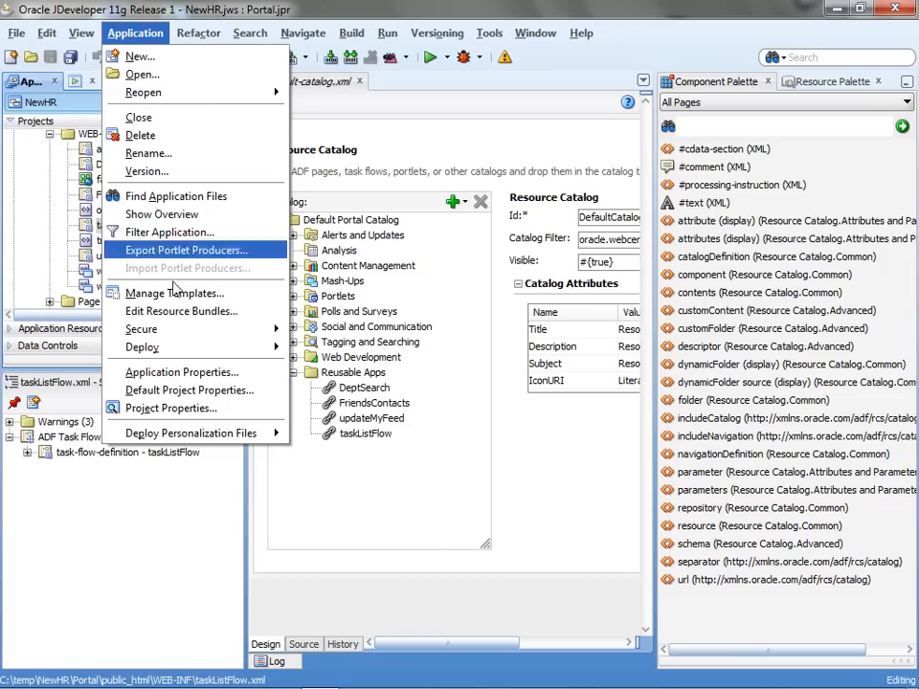
{"action": "mouse_move", "coordinate": [216, 330]}
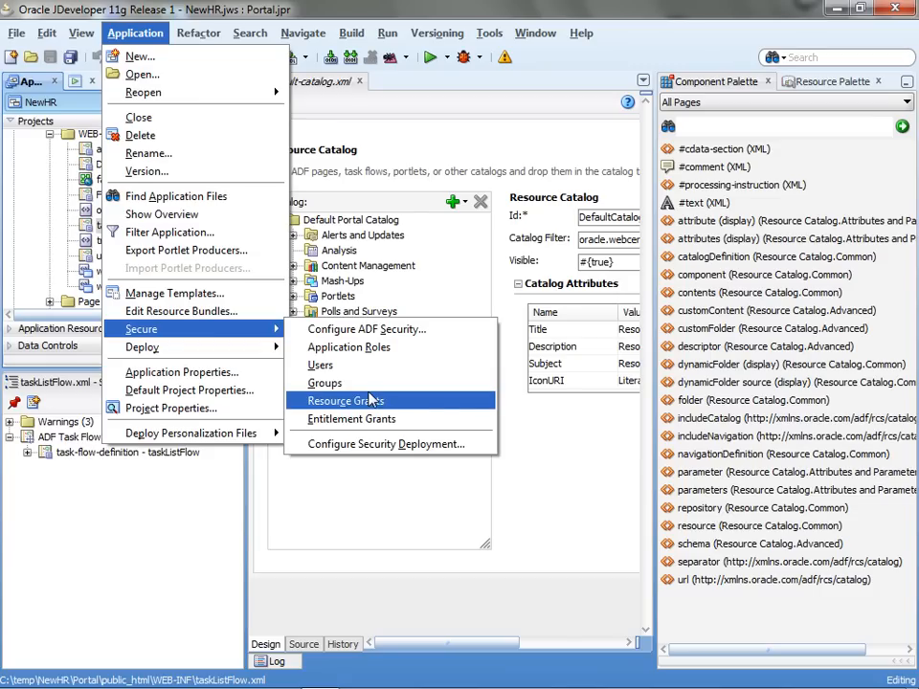
{"action": "left_click", "coordinate": [373, 400]}
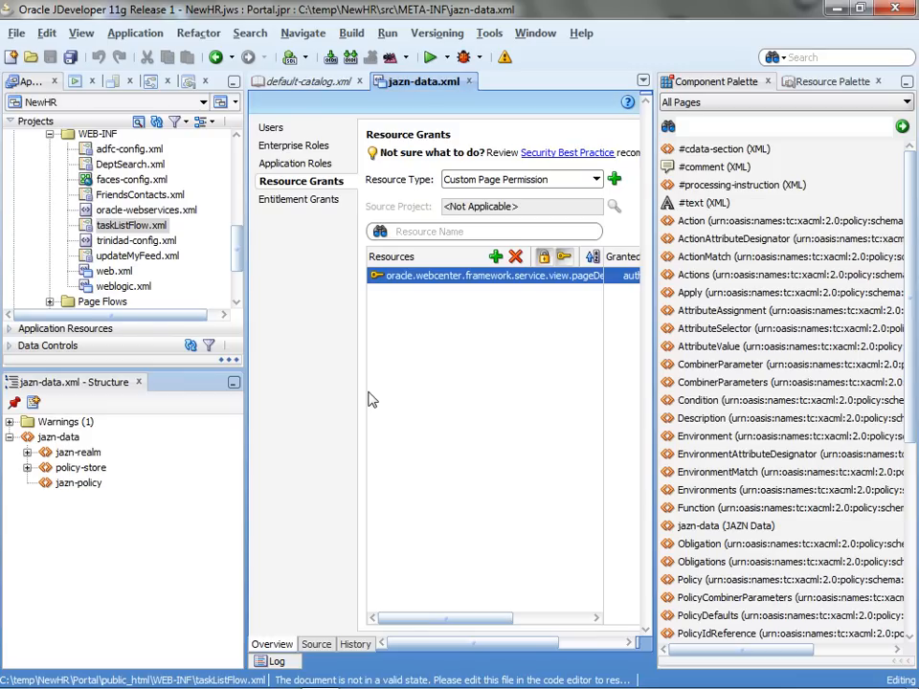
{"action": "double_click", "coordinate": [447, 84]}
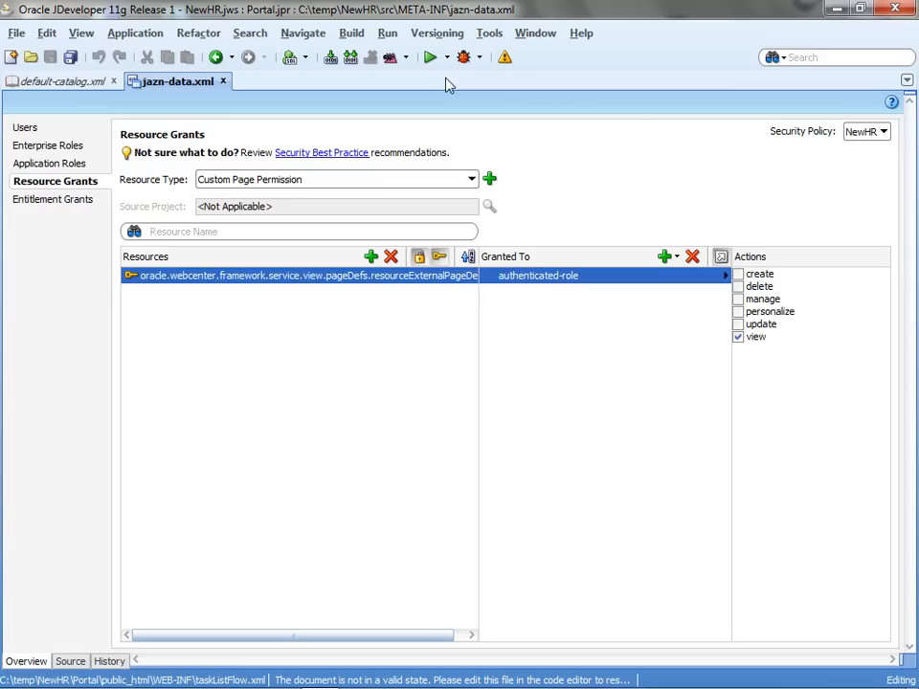
{"action": "left_click", "coordinate": [276, 185]}
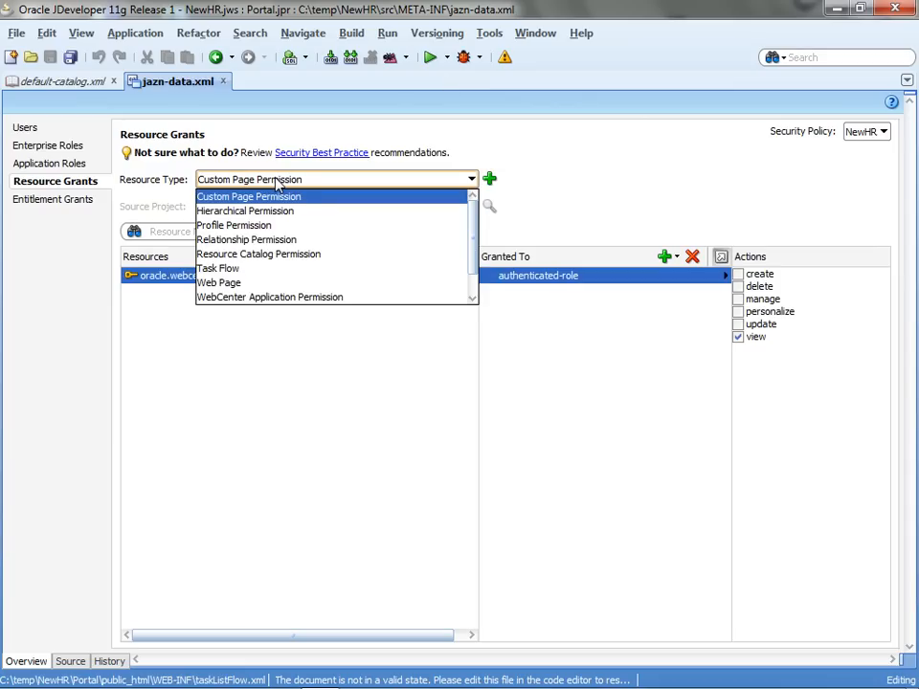
{"action": "left_click", "coordinate": [261, 272]}
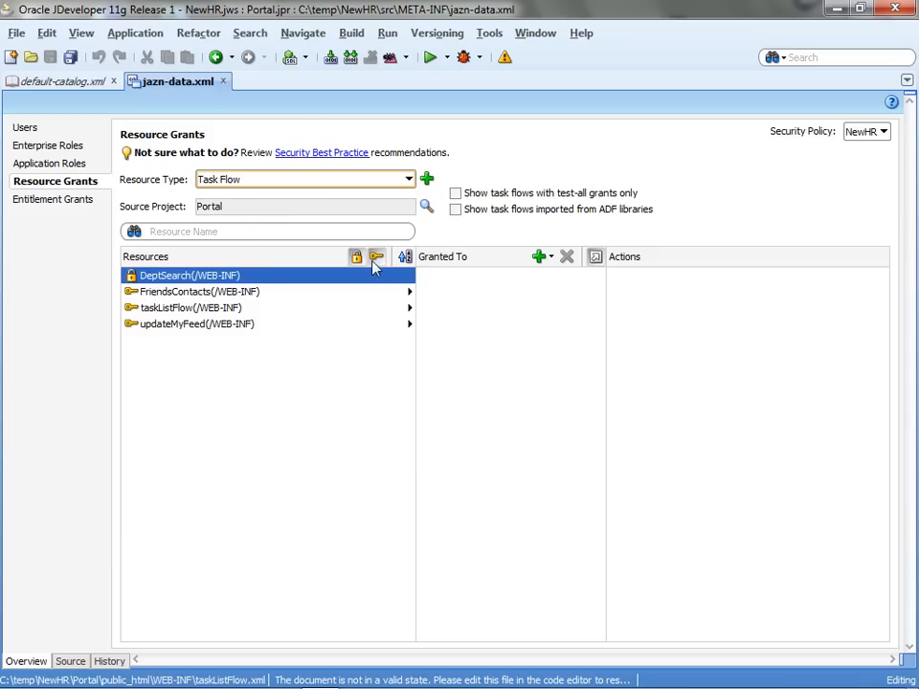
{"action": "left_click", "coordinate": [542, 260]}
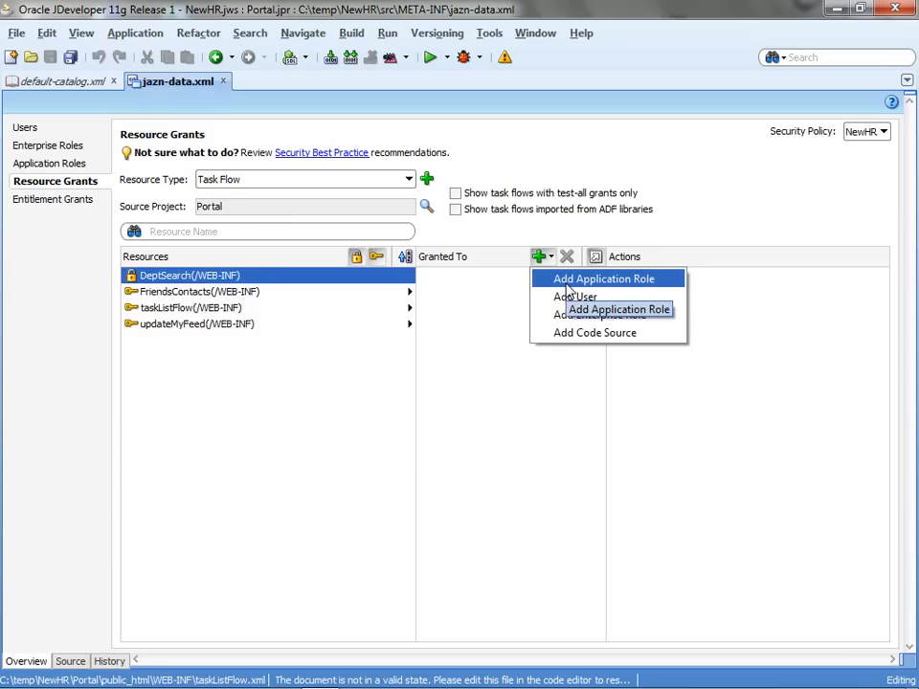
{"action": "left_click", "coordinate": [566, 286]}
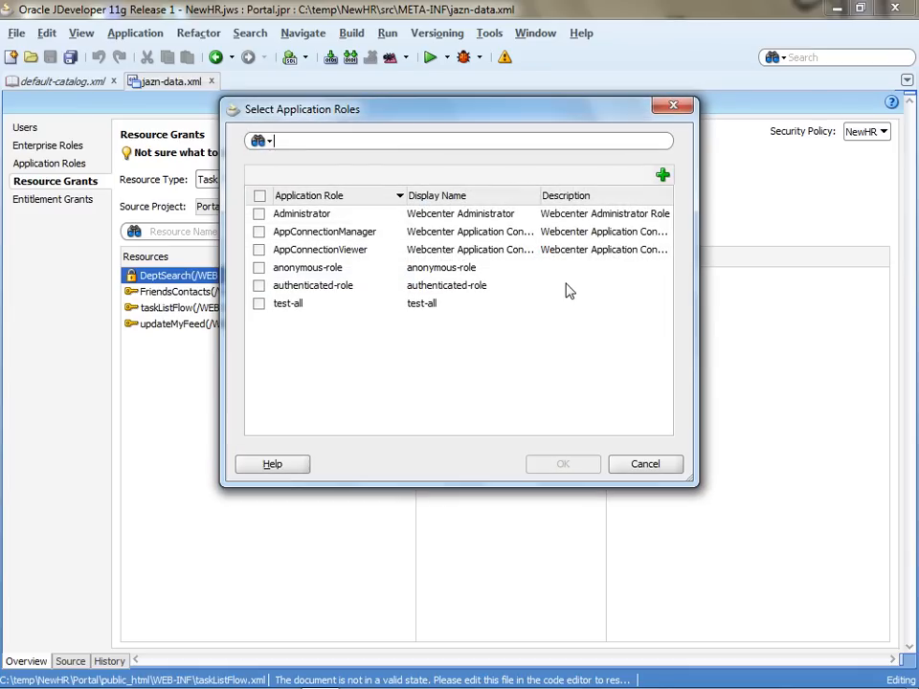
{"action": "left_click", "coordinate": [257, 286]}
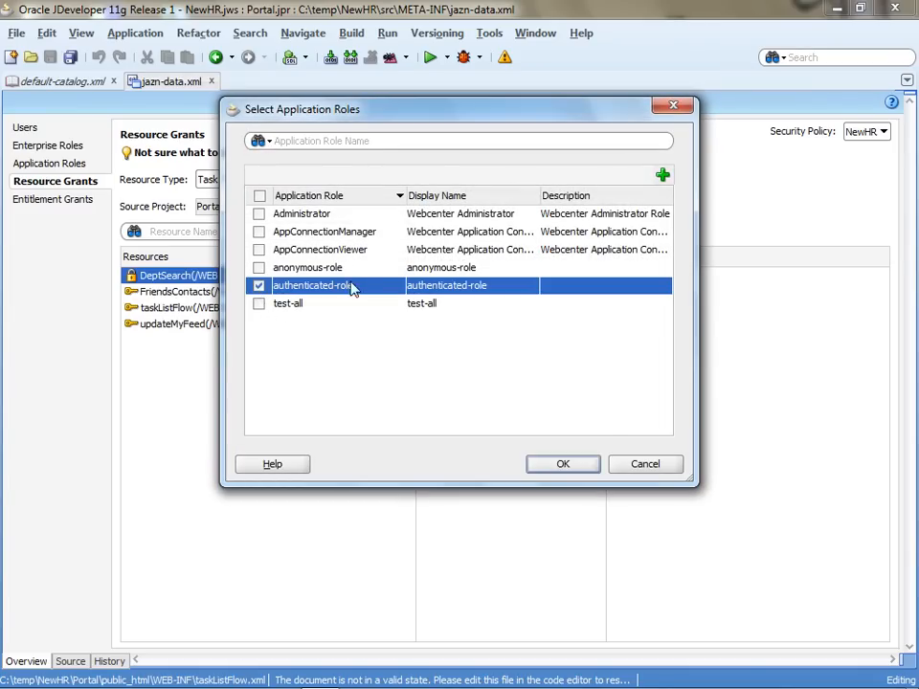
{"action": "left_click", "coordinate": [564, 466]}
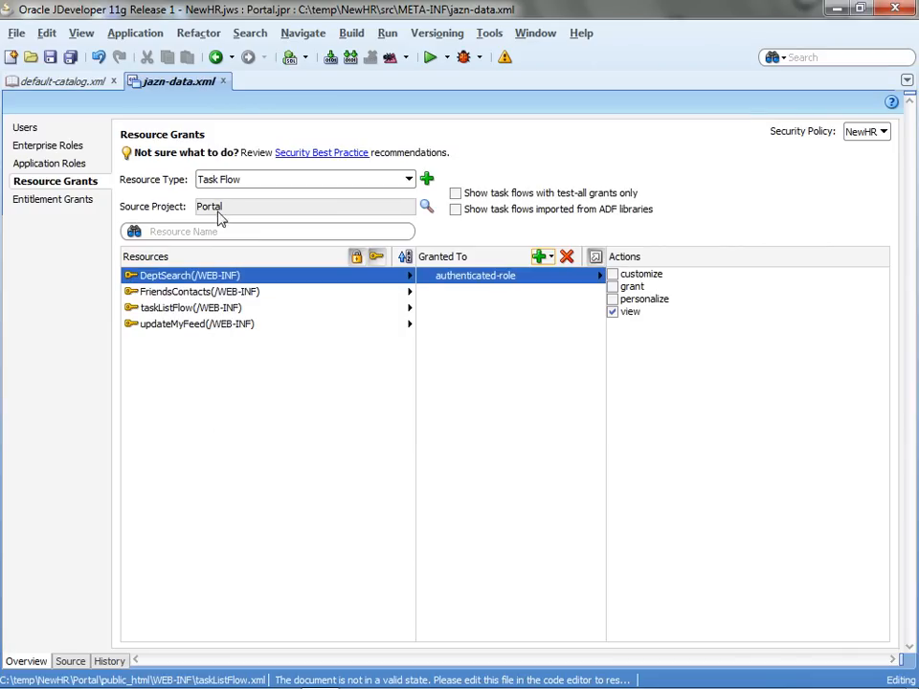
Save all changes and run the Portal project.
{"action": "left_click", "coordinate": [70, 56]}
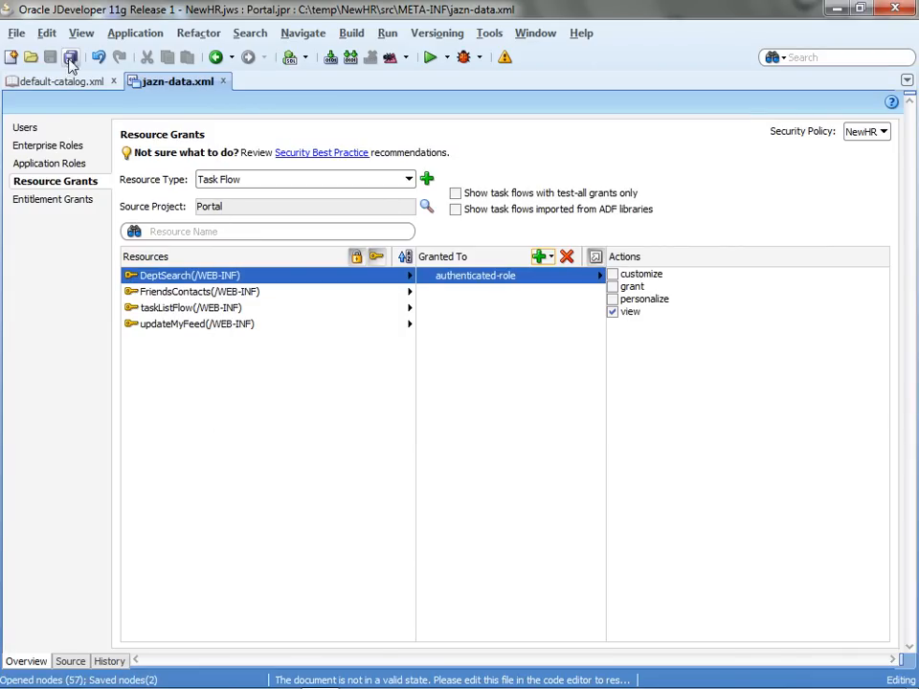
{"action": "double_click", "coordinate": [185, 87]}
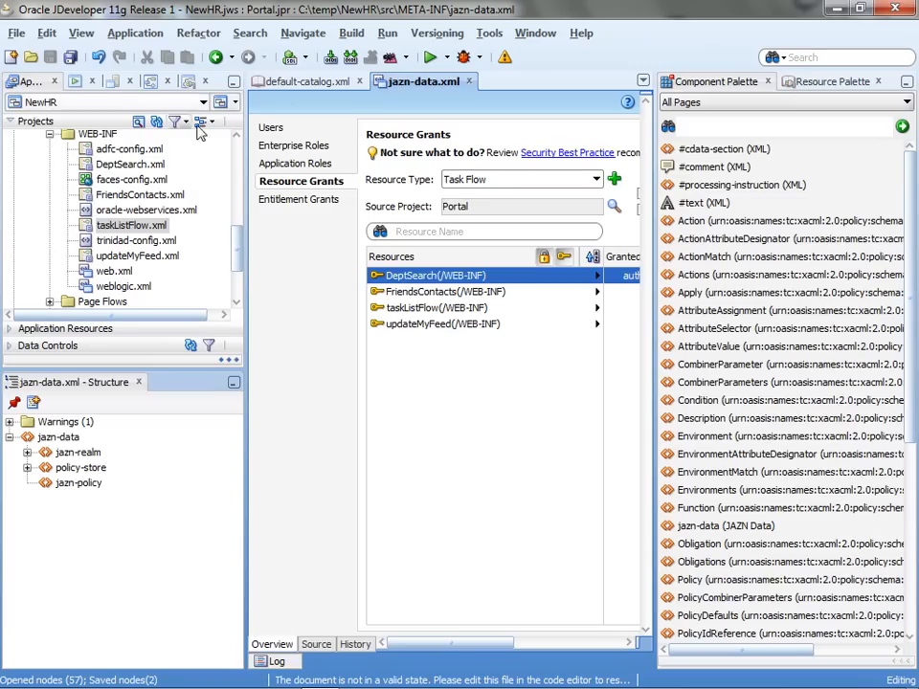
{"action": "scroll", "coordinate": [179, 118], "scroll_direction": "up", "scroll_amount": 8}
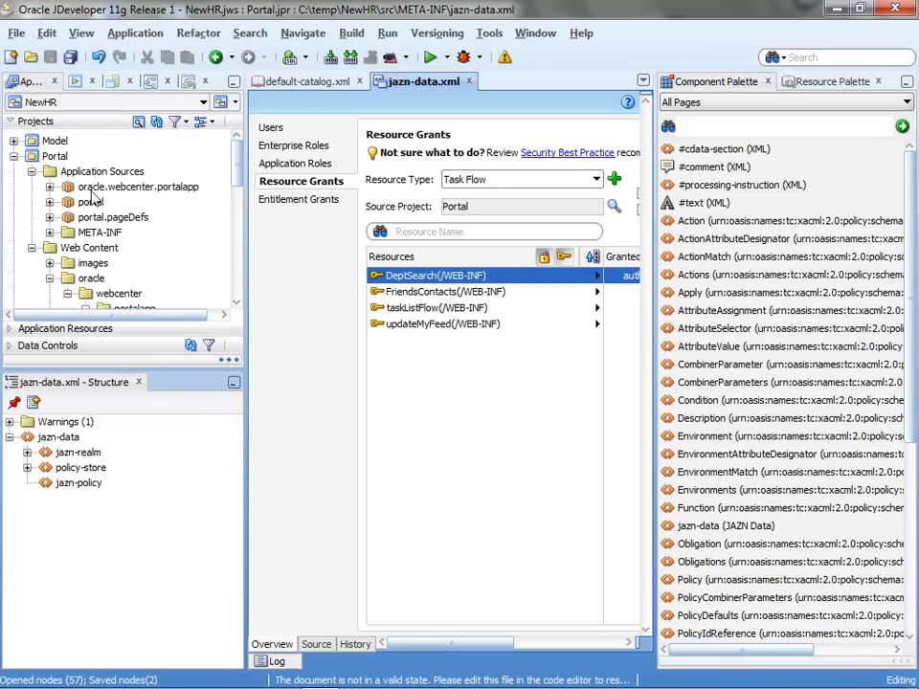
{"action": "left_click", "coordinate": [53, 156]}
{"action": "right_click", "coordinate": [51, 156]}
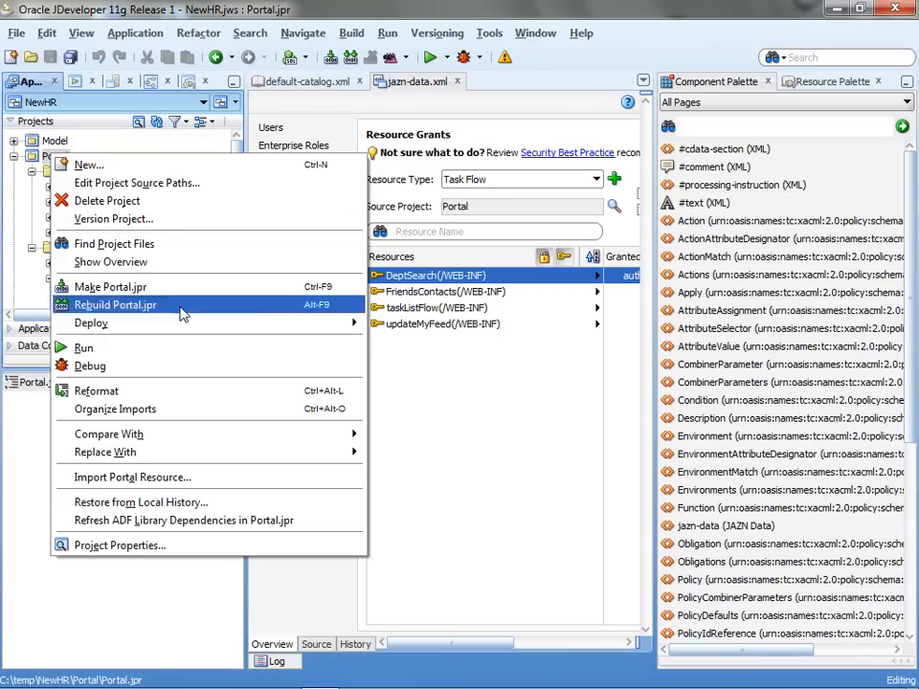
{"action": "left_click", "coordinate": [200, 348]}
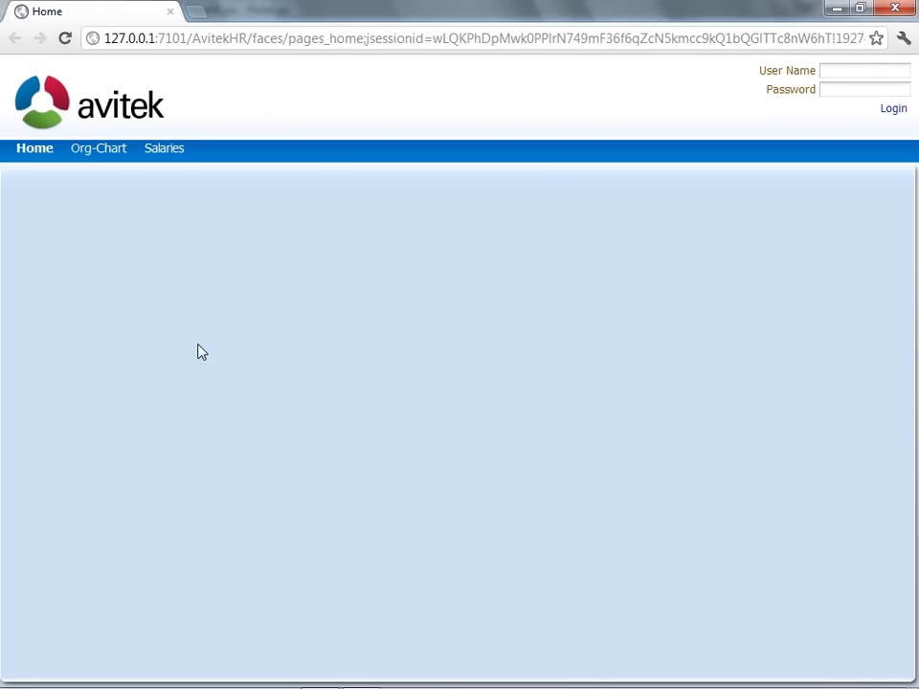
Log in to the AvitekHR portal with the user's credentials and open Administration.
{"action": "left_click", "coordinate": [886, 71]}
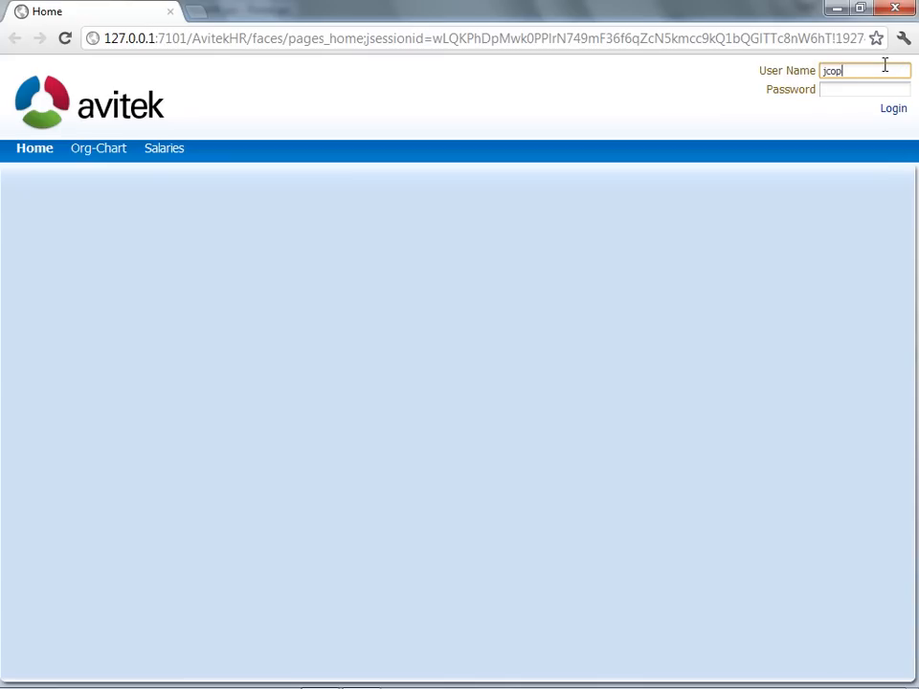
{"action": "key", "text": "Tab"}
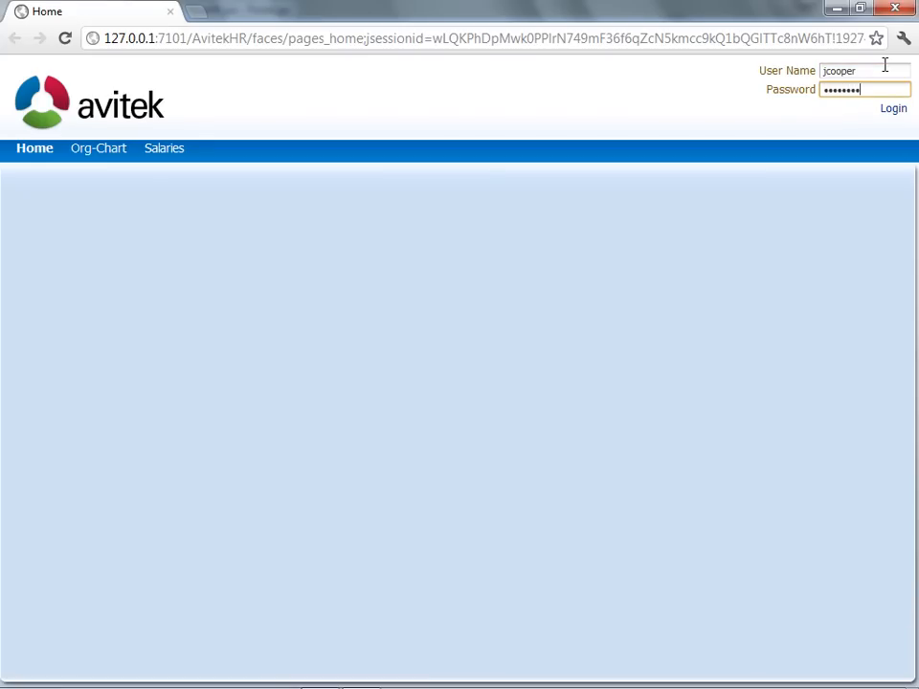
{"action": "left_click", "coordinate": [893, 109]}
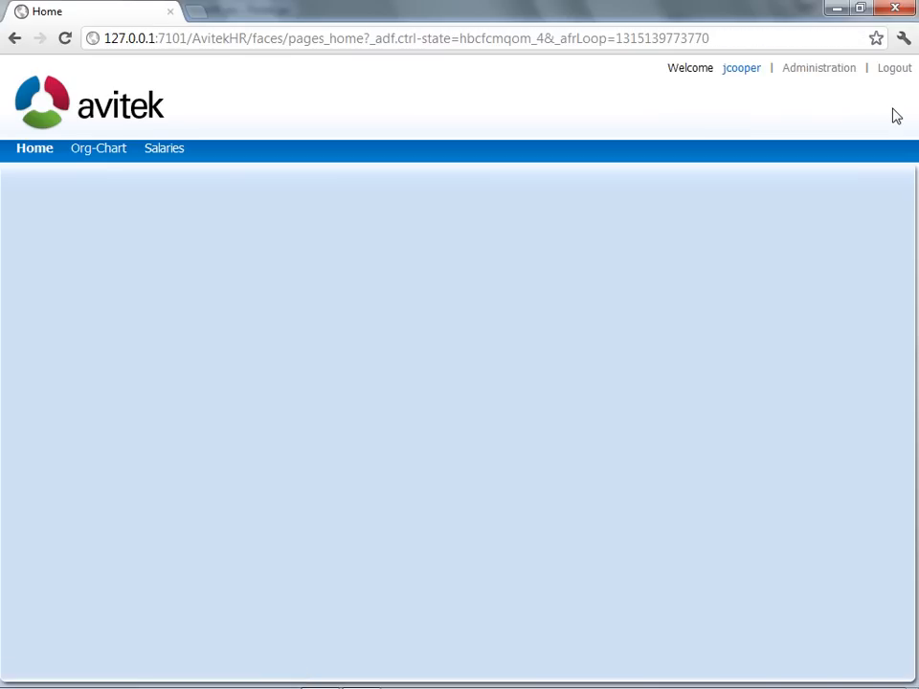
{"action": "left_click", "coordinate": [791, 79]}
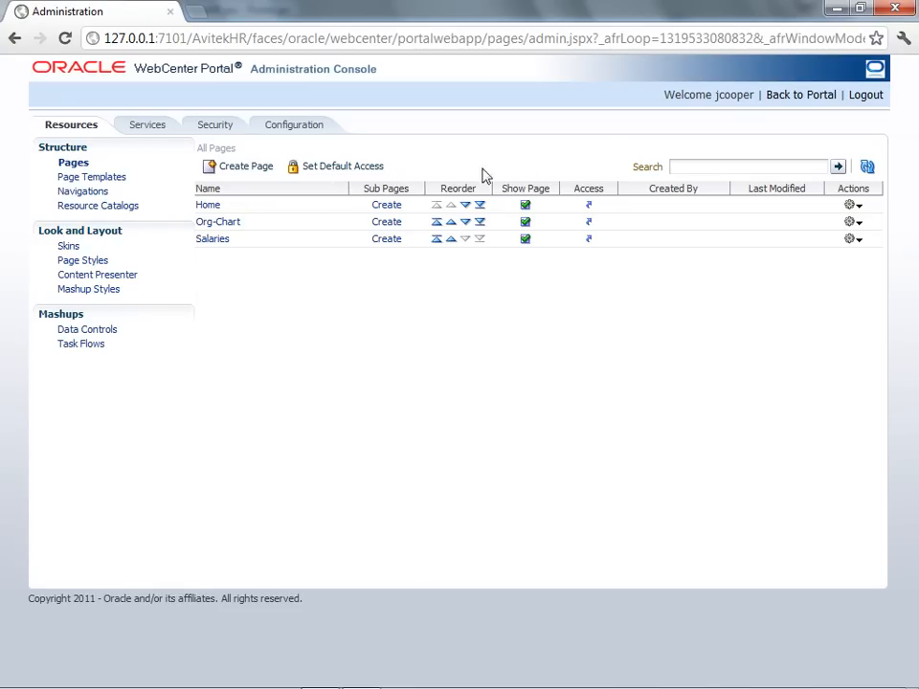
Create a new page named Emp Portal with the Left Narrow style.
{"action": "left_click", "coordinate": [246, 175]}
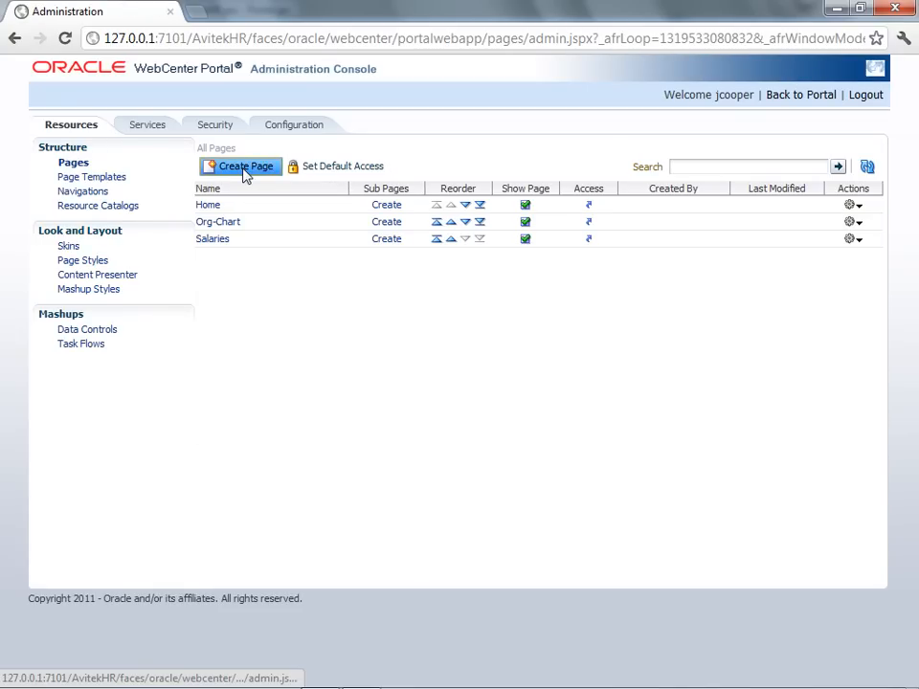
{"action": "left_click", "coordinate": [245, 169]}
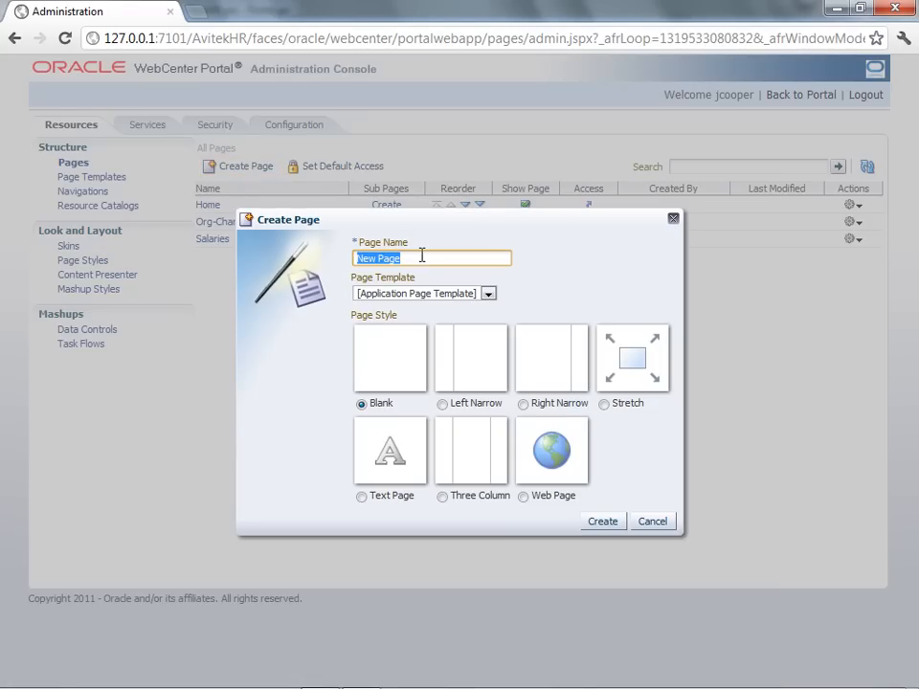
{"action": "type", "text": "Emp Portal"}
{"action": "left_click", "coordinate": [443, 403]}
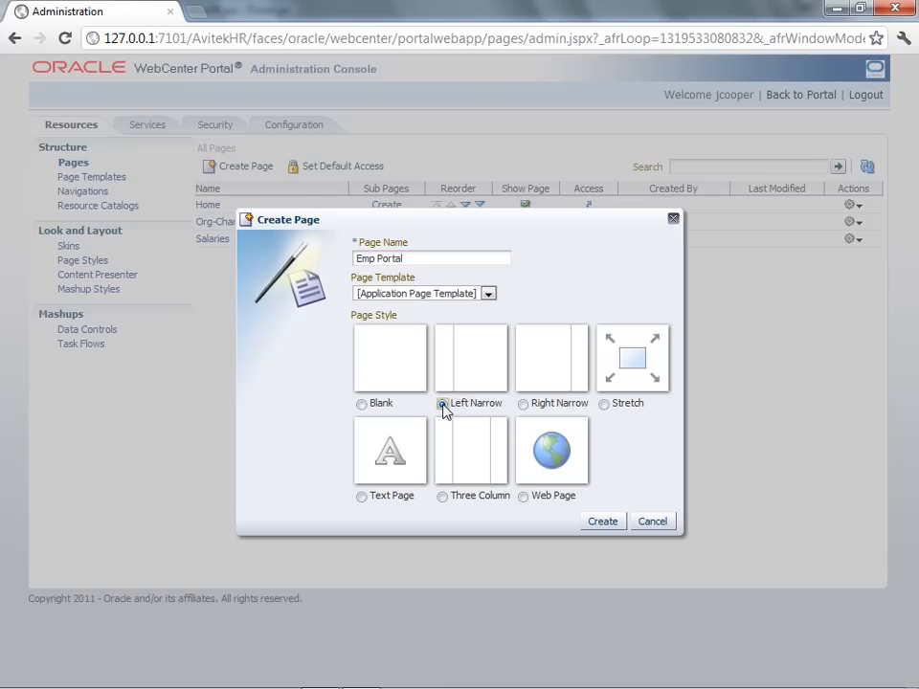
{"action": "left_click", "coordinate": [602, 521]}
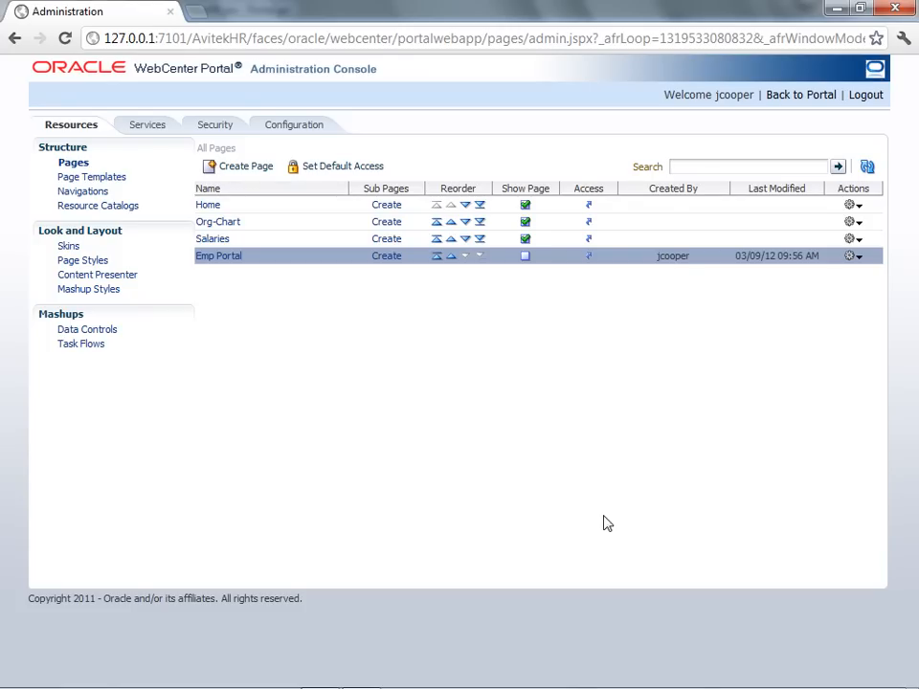
Make Emp Portal visible and open it in Edit Page mode.
{"action": "left_click", "coordinate": [526, 260]}
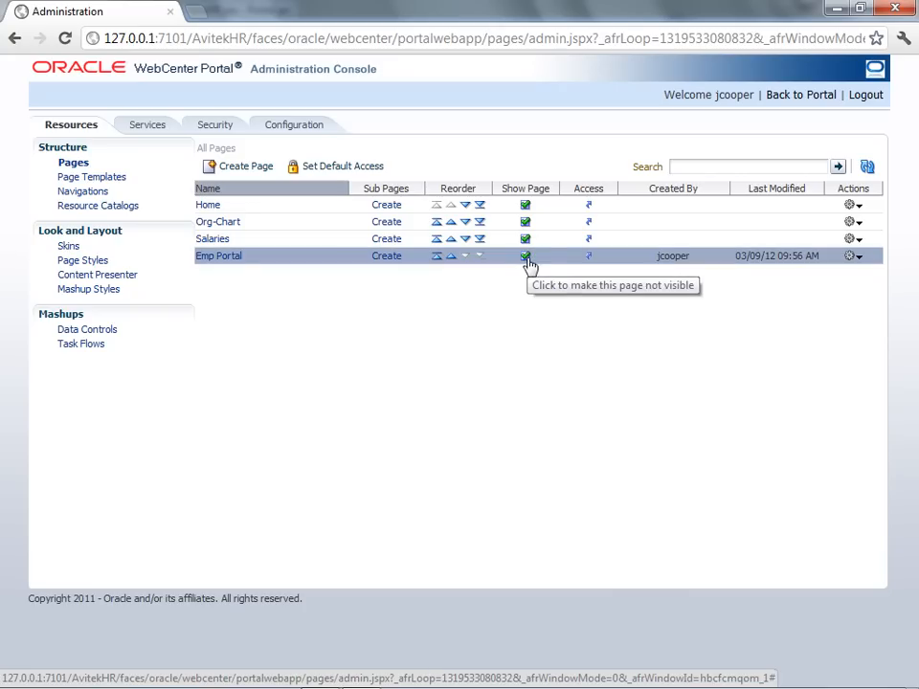
{"action": "left_click", "coordinate": [857, 260]}
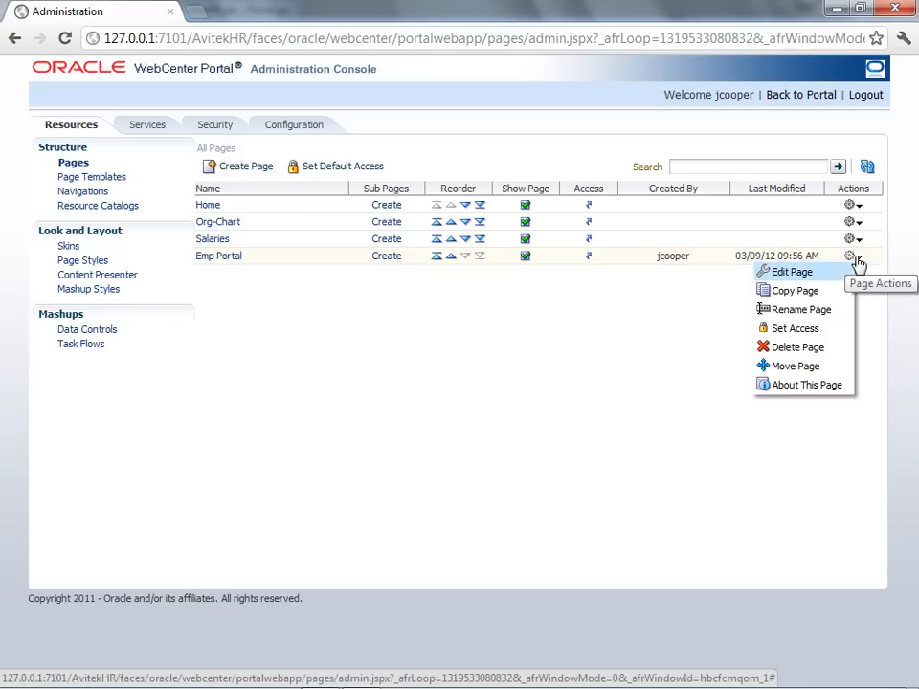
{"action": "left_click", "coordinate": [812, 329]}
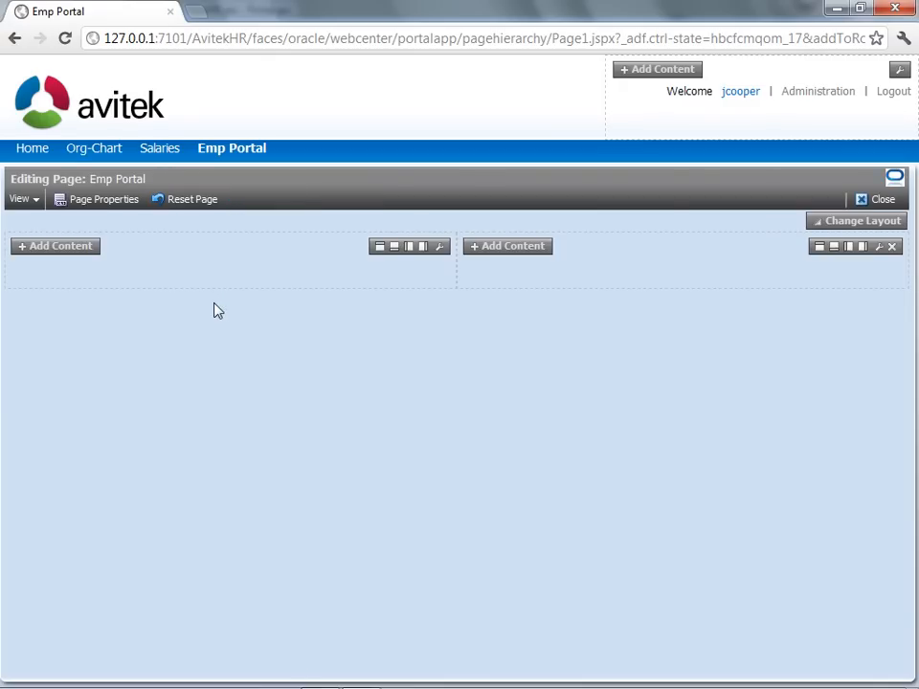
Add DeptSearch, FriendsContacts and updateMyFeed from Reusable Apps to the Emp Portal page.
{"action": "left_click", "coordinate": [57, 246]}
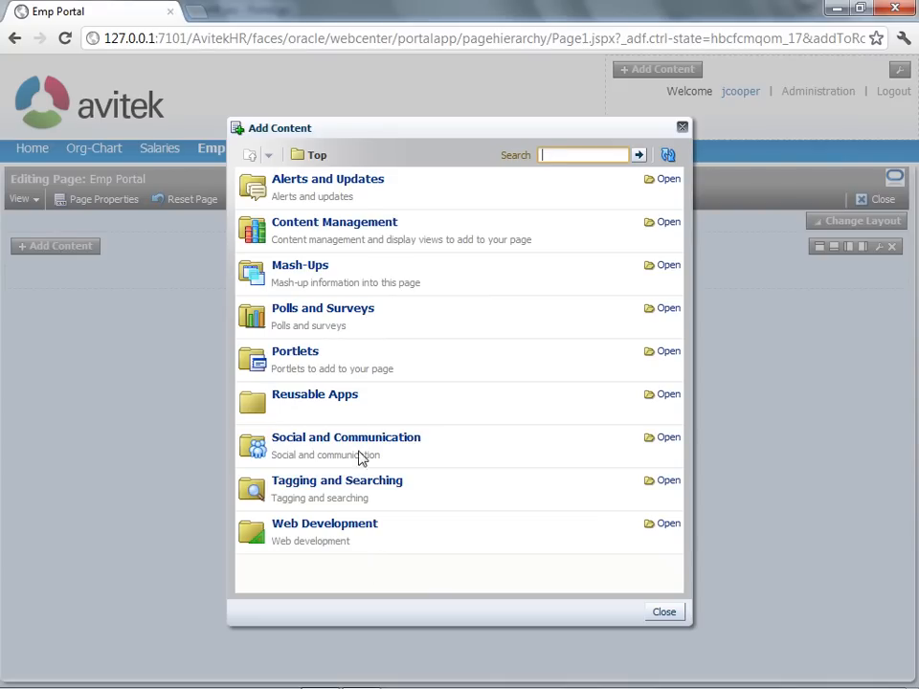
{"action": "left_click", "coordinate": [347, 397]}
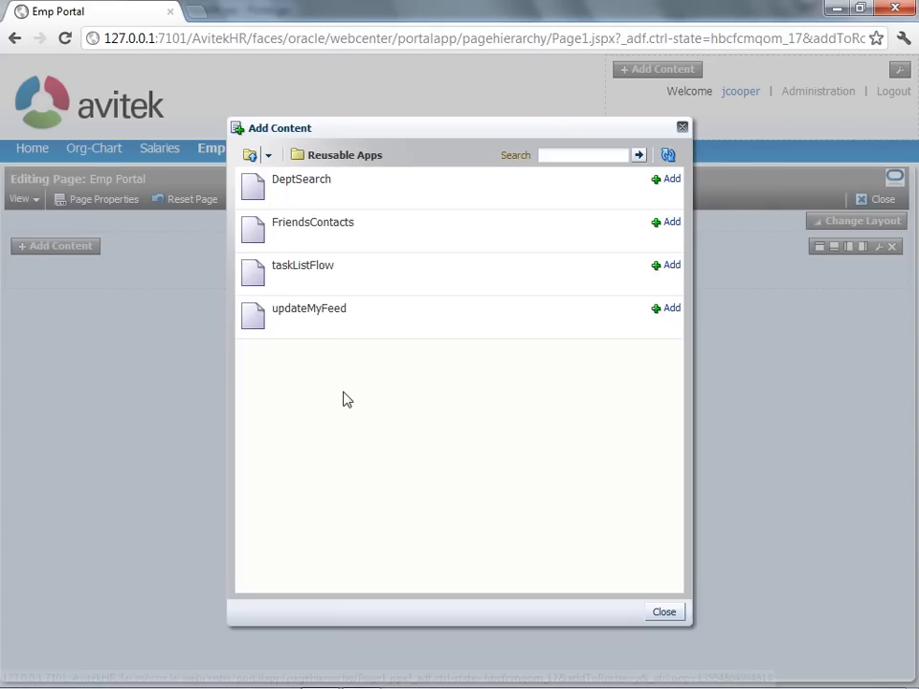
{"action": "left_click", "coordinate": [676, 180]}
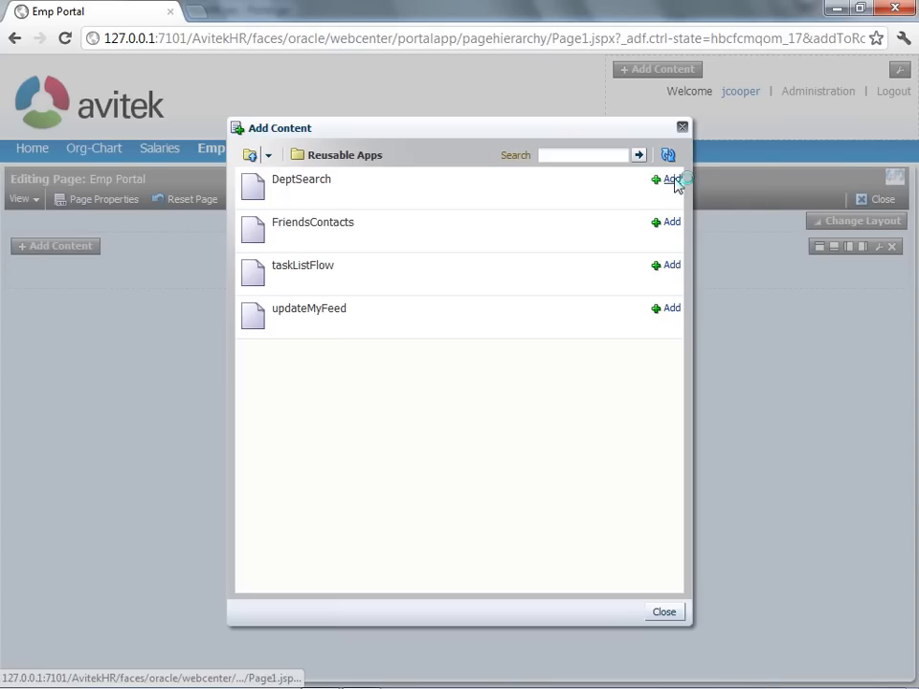
{"action": "left_click", "coordinate": [667, 222]}
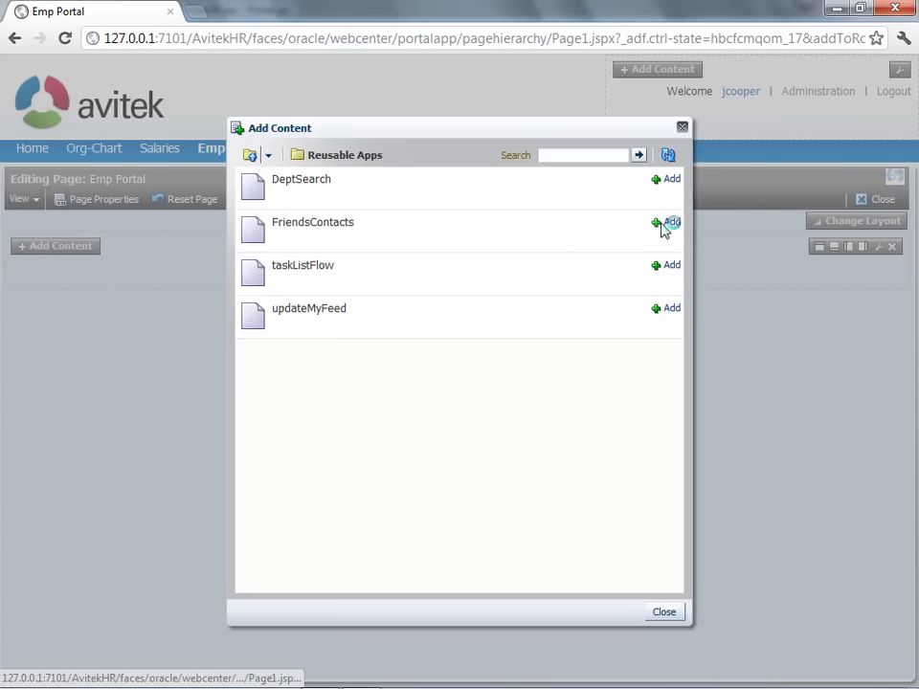
{"action": "left_click", "coordinate": [668, 310]}
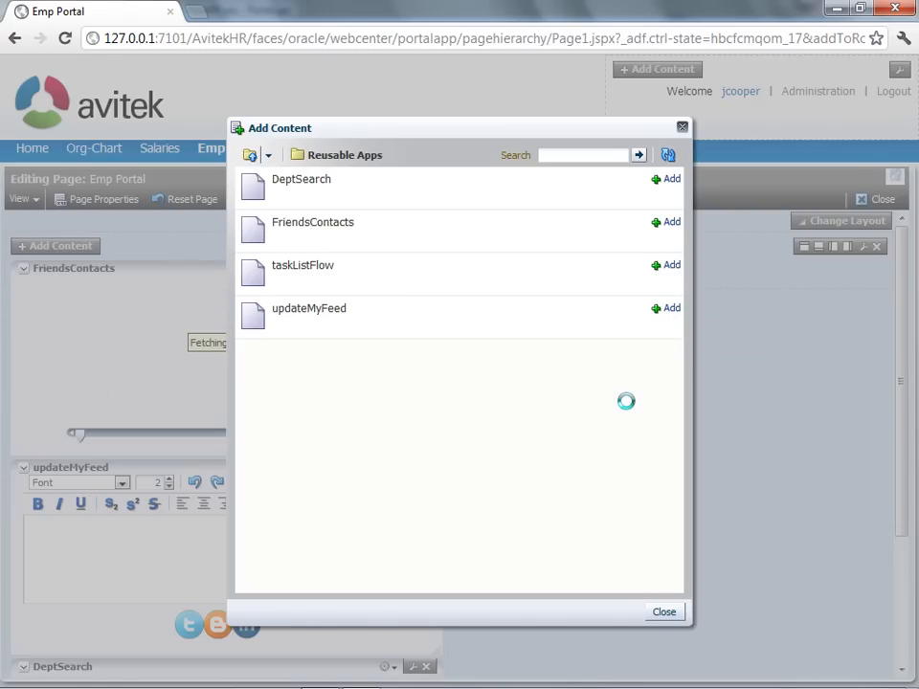
{"action": "left_click", "coordinate": [664, 612]}
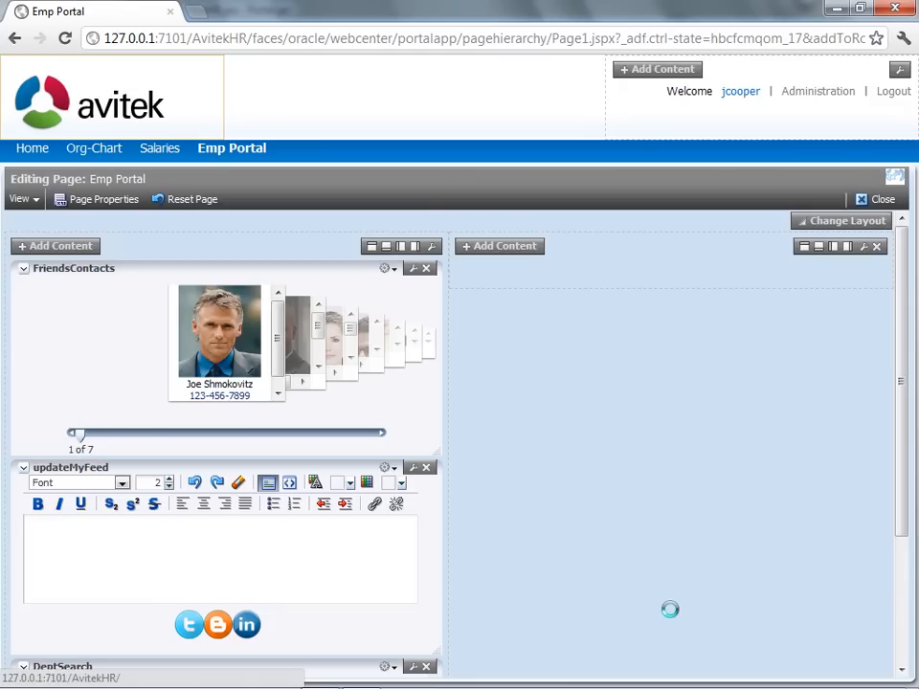
Move FriendsContacts below updateMyFeed in the left column and stretch DeptSearch taller on the right.
{"action": "left_click_drag", "start_coordinate": [267, 271], "coordinate": [652, 250]}
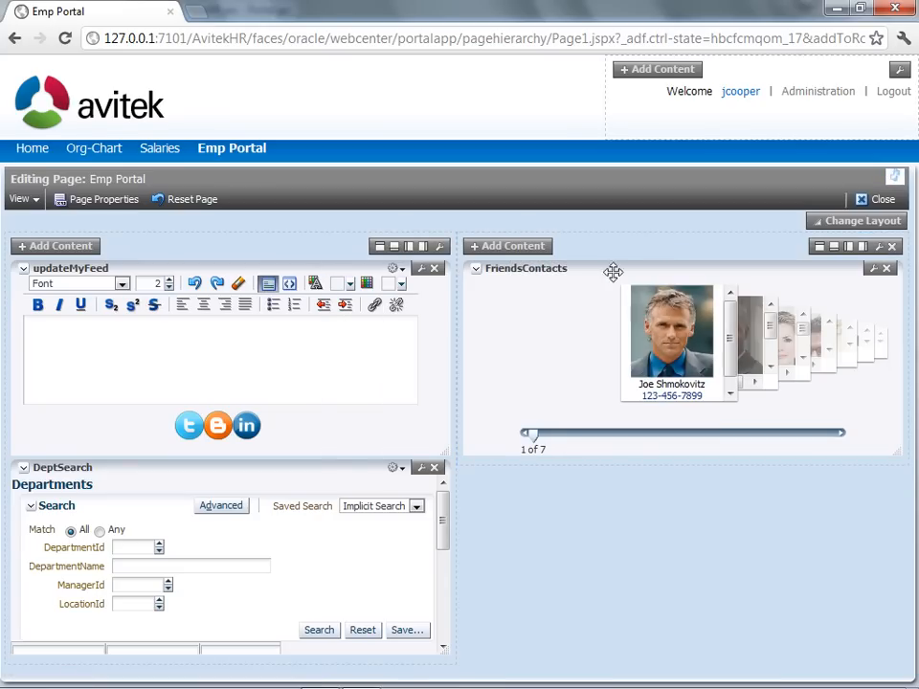
{"action": "left_click_drag", "start_coordinate": [299, 465], "coordinate": [630, 454]}
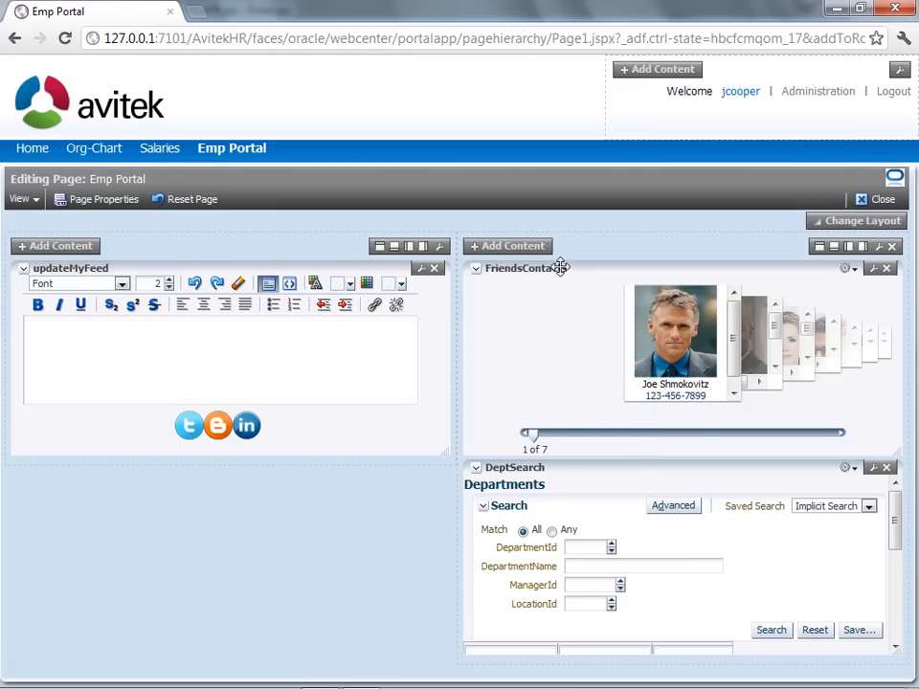
{"action": "left_click_drag", "start_coordinate": [559, 266], "coordinate": [104, 461]}
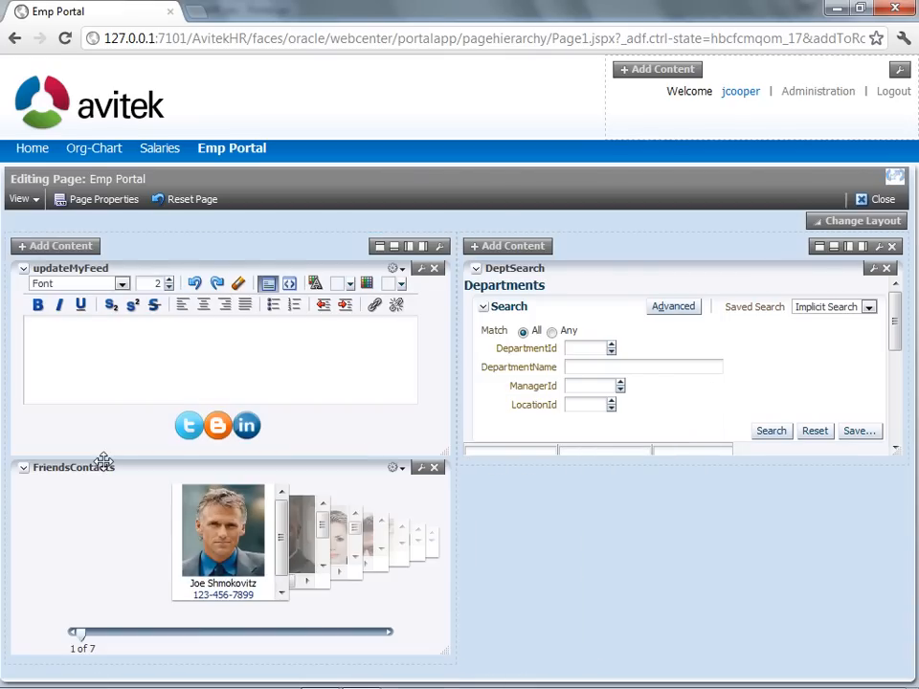
{"action": "left_click_drag", "start_coordinate": [895, 447], "coordinate": [882, 633]}
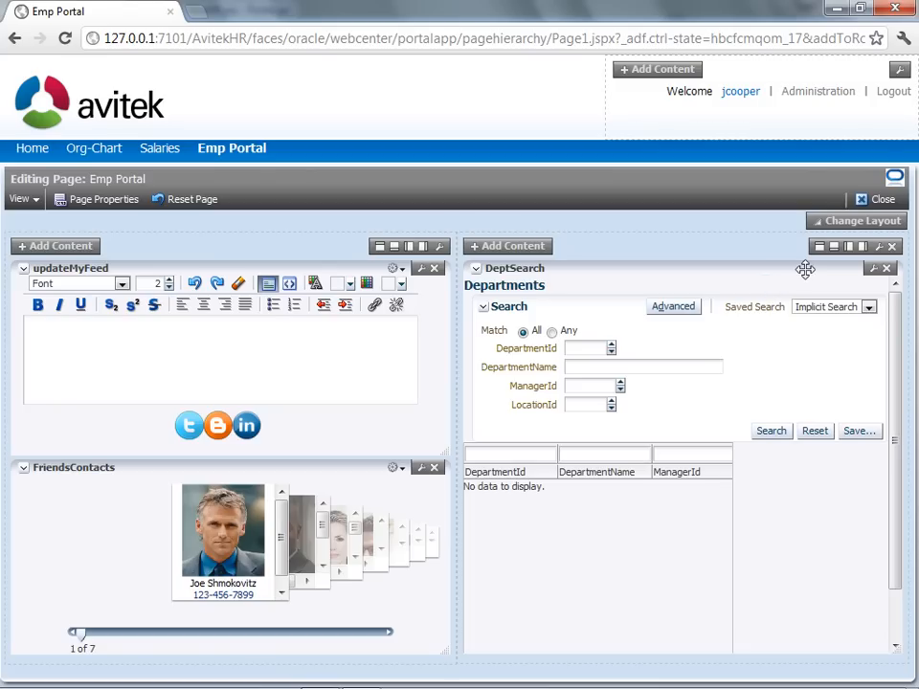
Close the Emp Portal editor and switch to the Home page for editing.
{"action": "left_click", "coordinate": [877, 201]}
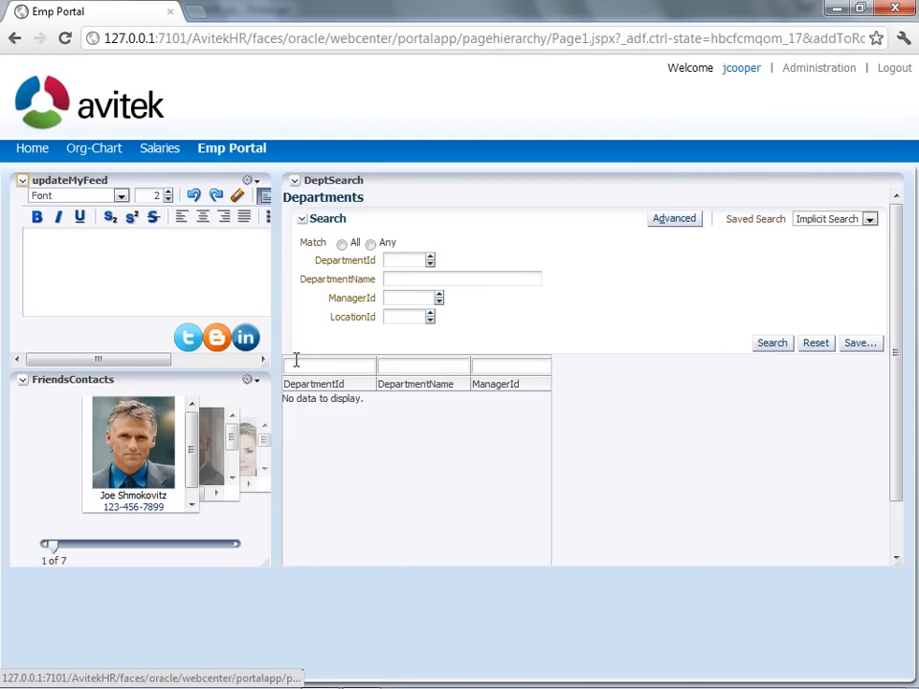
{"action": "left_click", "coordinate": [33, 151]}
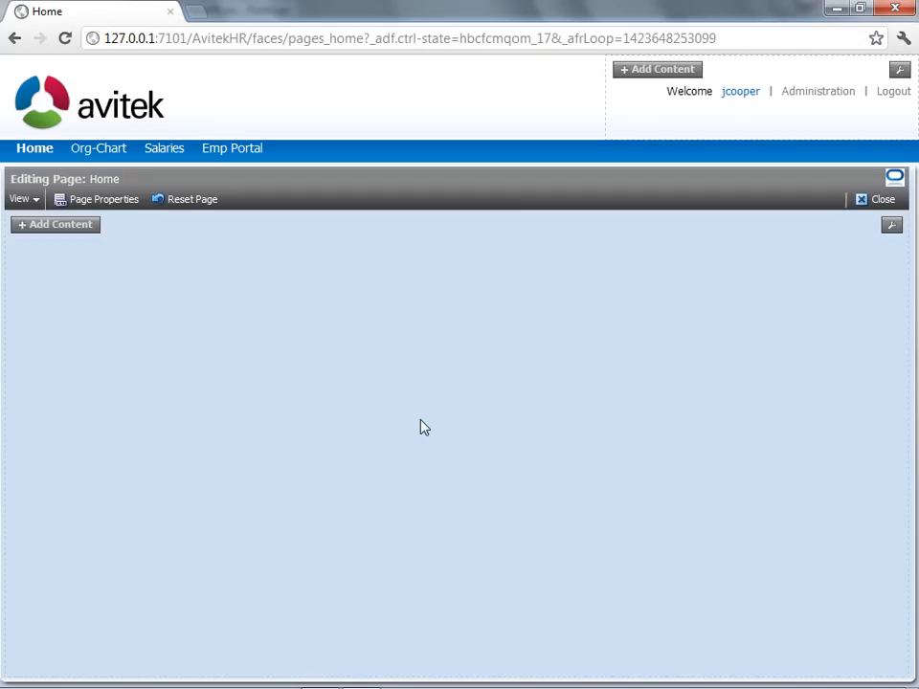
Add a Text block from the Web Development category to the Home page.
{"action": "left_click", "coordinate": [52, 226]}
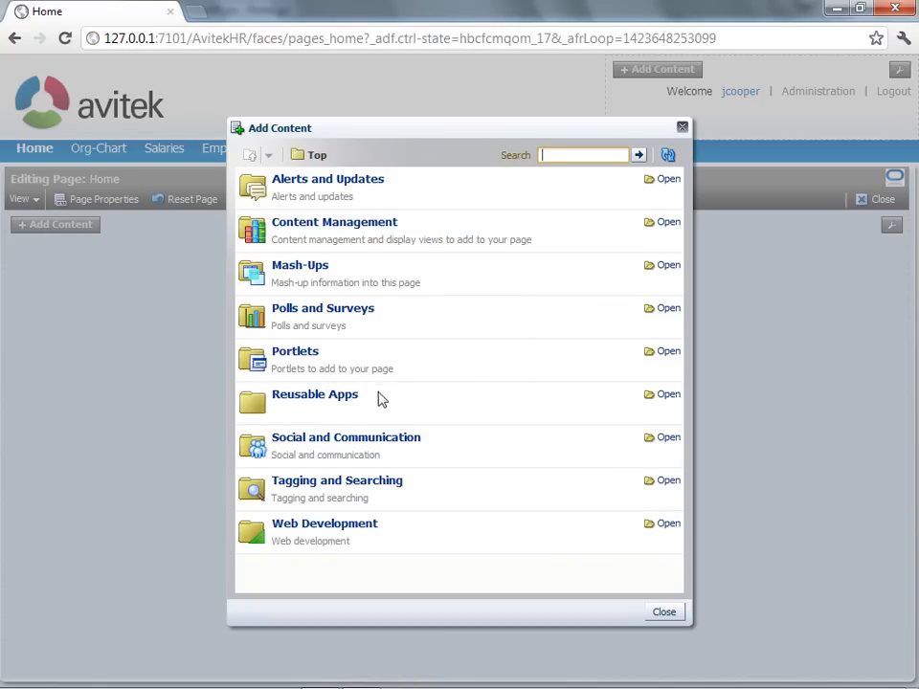
{"action": "left_click", "coordinate": [363, 533]}
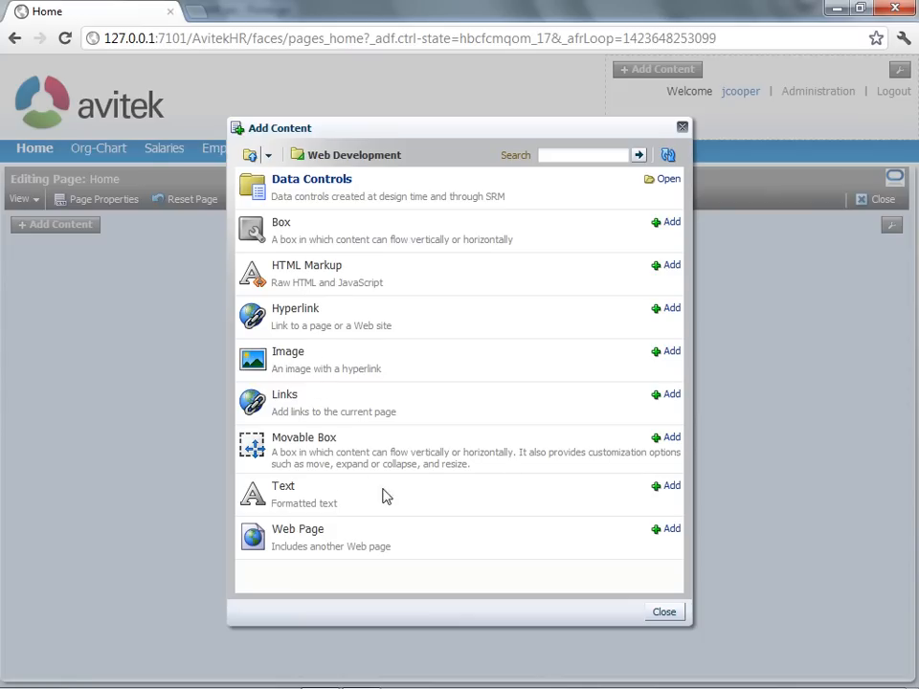
{"action": "left_click", "coordinate": [675, 490]}
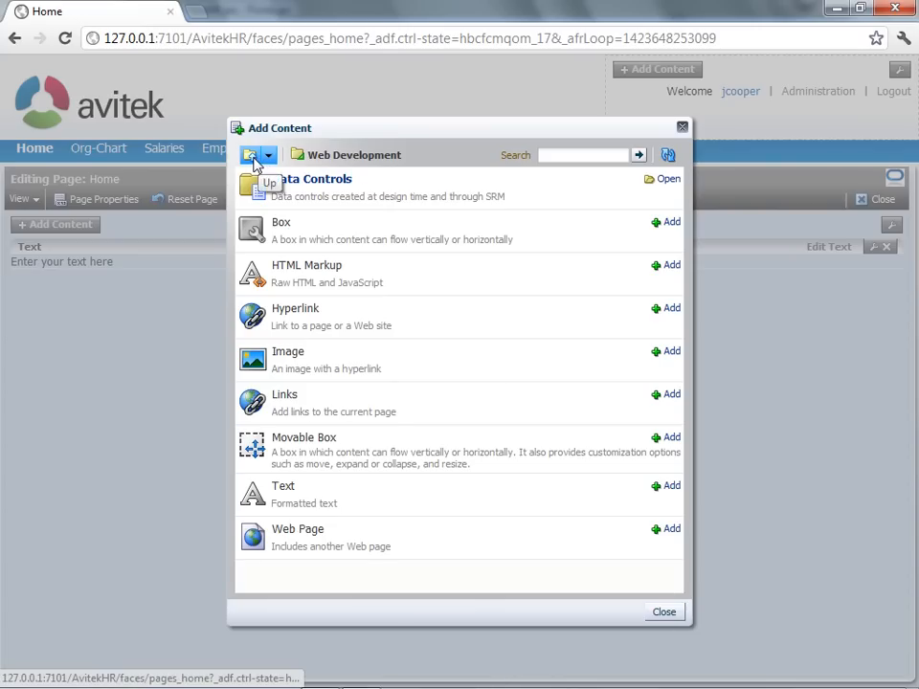
Add FriendsContacts from Reusable Apps and place the Text block above it.
{"action": "left_click", "coordinate": [255, 162]}
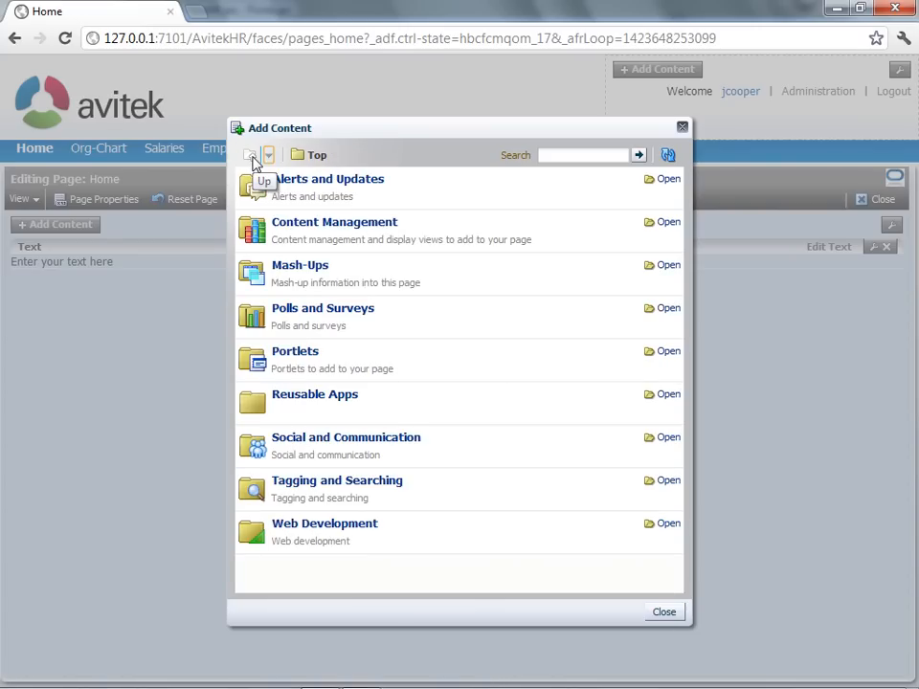
{"action": "left_click", "coordinate": [325, 400]}
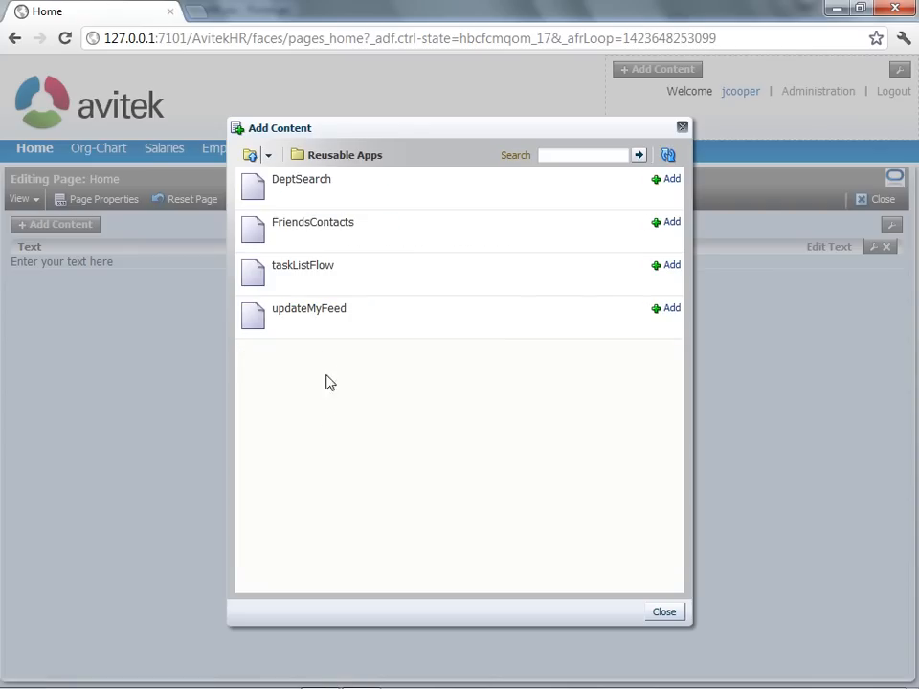
{"action": "left_click", "coordinate": [676, 226]}
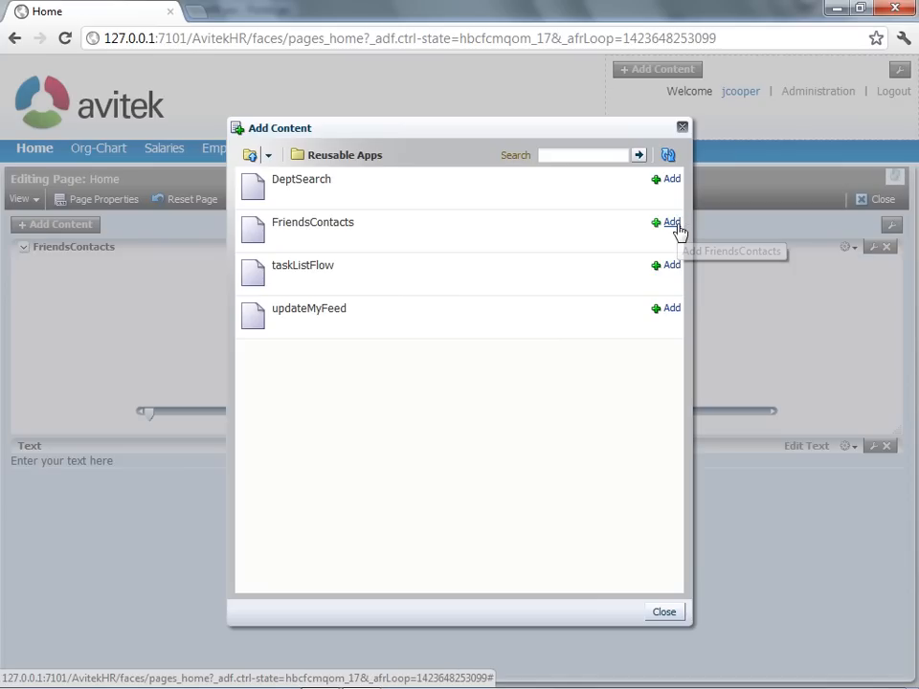
{"action": "left_click", "coordinate": [662, 612]}
{"action": "left_click_drag", "start_coordinate": [575, 445], "coordinate": [541, 244]}
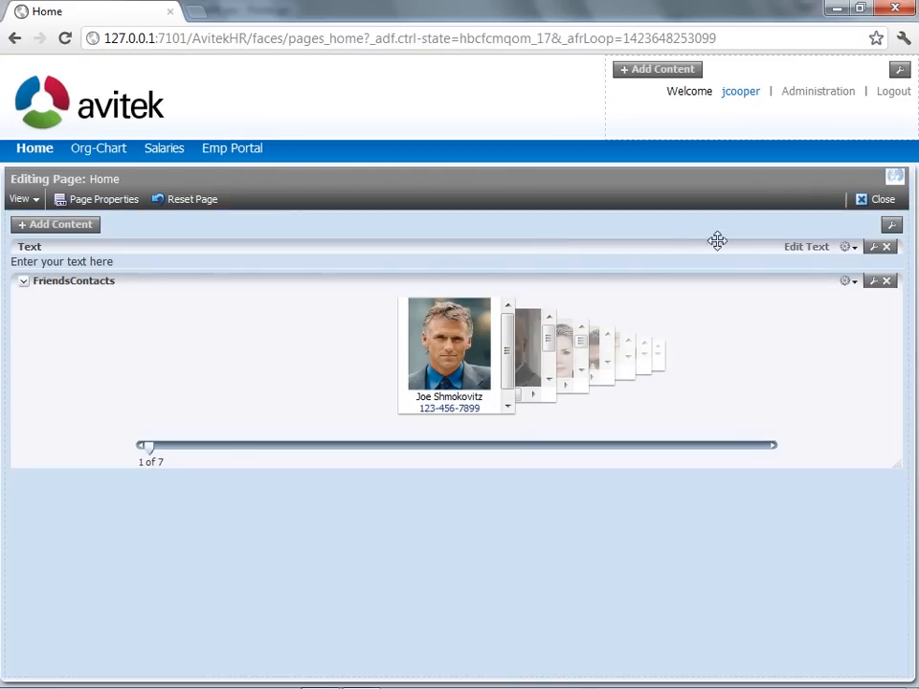
Replace the Text block's placeholder with 'Welcome to the HR Application'.
{"action": "left_click", "coordinate": [814, 251]}
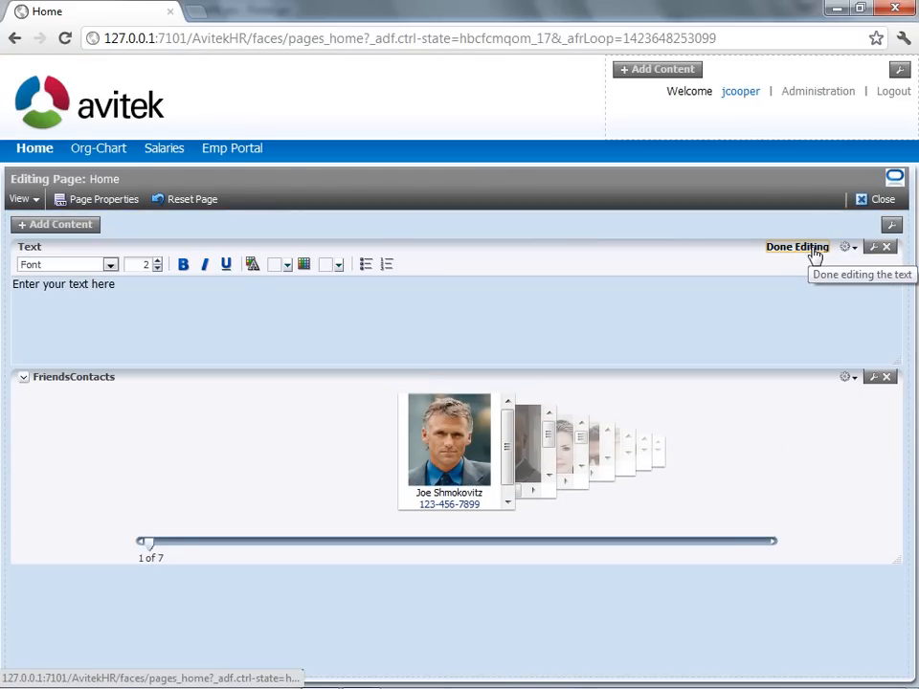
{"action": "left_click_drag", "start_coordinate": [142, 295], "coordinate": [4, 289]}
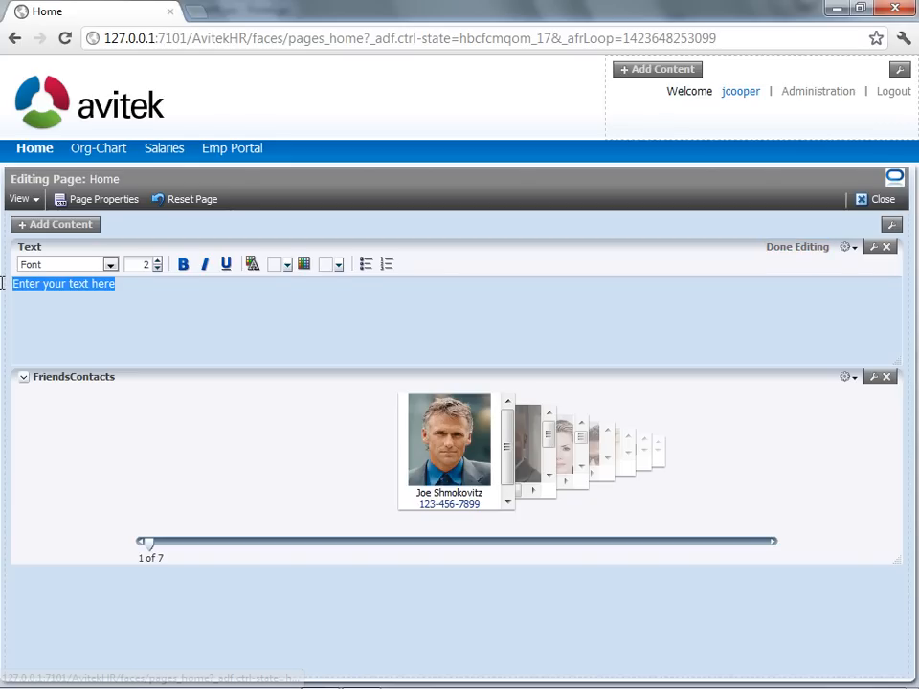
{"action": "type", "text": "WElcome"}
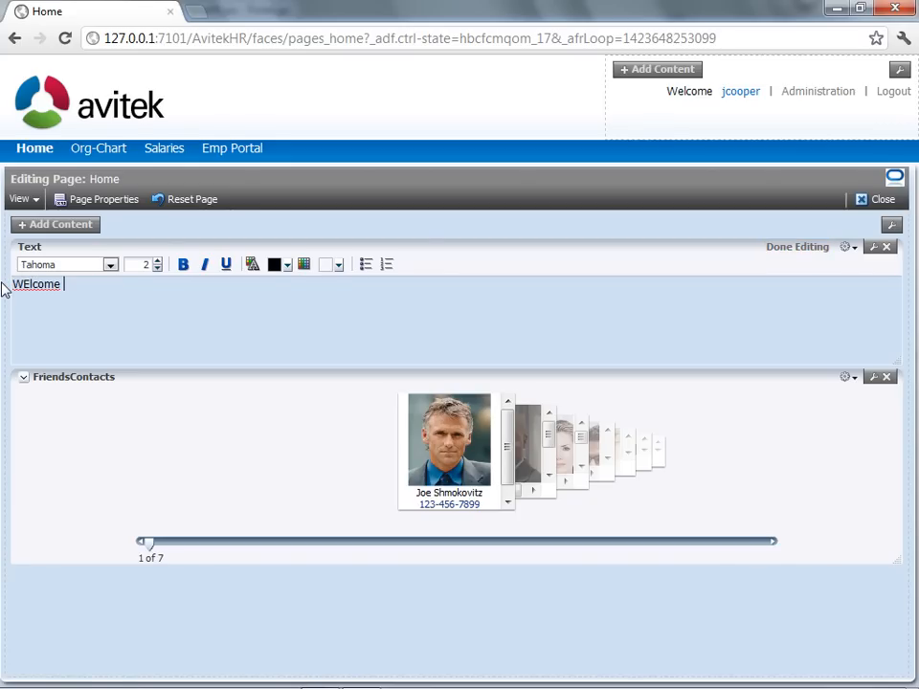
{"action": "key", "text": "BackSpace"}
{"action": "key", "text": "BackSpace"}
{"action": "key", "text": "BackSpace"}
{"action": "key", "text": "BackSpace"}
{"action": "key", "text": "BackSpace"}
{"action": "key", "text": "BackSpace"}
{"action": "type", "text": "elcomt to"}
{"action": "key", "text": "BackSpace"}
{"action": "key", "text": "BackSpace"}
{"action": "key", "text": "BackSpace"}
{"action": "key", "text": "BackSpace"}
{"action": "type", "text": "e to the HR Application"}
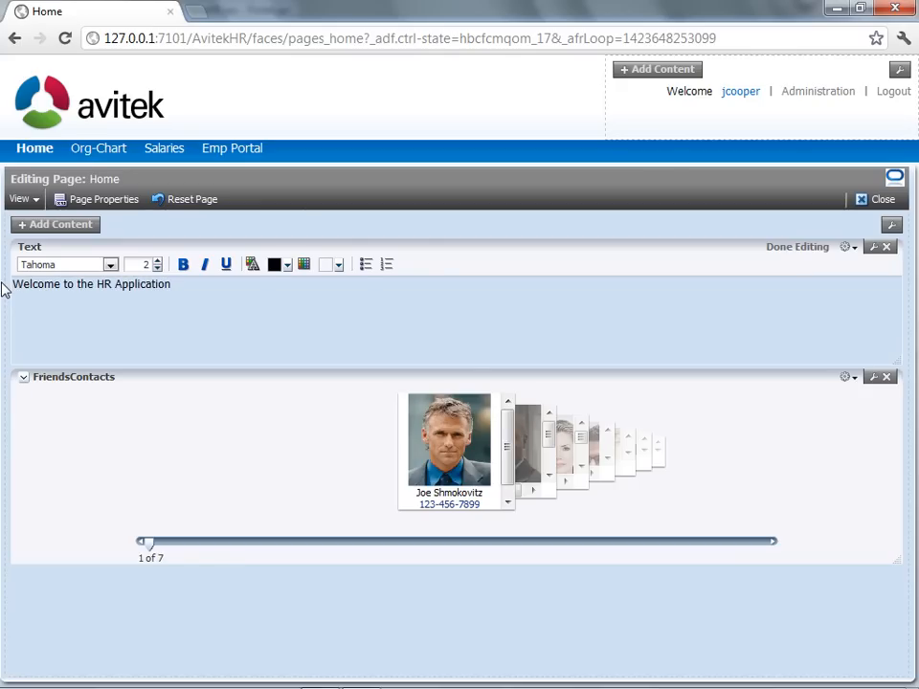
Raise the welcome line to font size 5 and finish editing the text.
{"action": "triple_click", "coordinate": [66, 285]}
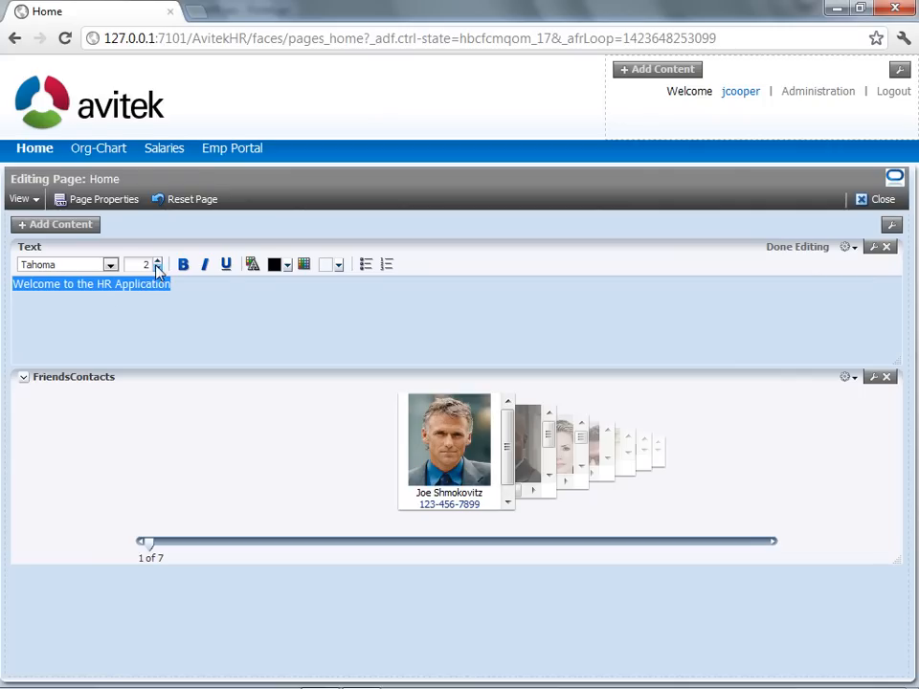
{"action": "left_click", "coordinate": [159, 263]}
{"action": "left_click", "coordinate": [159, 263]}
{"action": "left_click", "coordinate": [159, 263]}
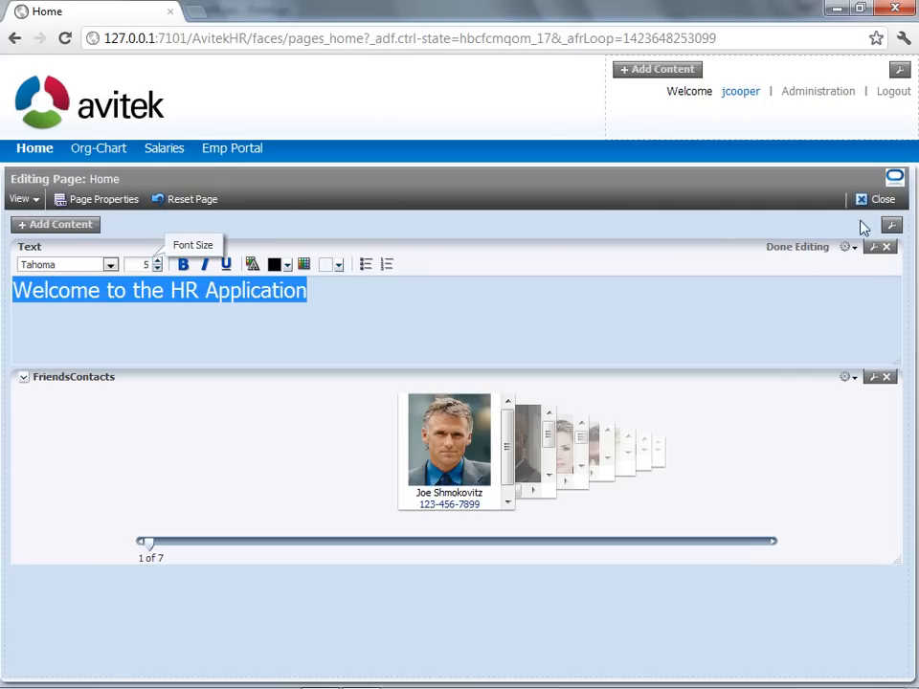
{"action": "left_click", "coordinate": [817, 251]}
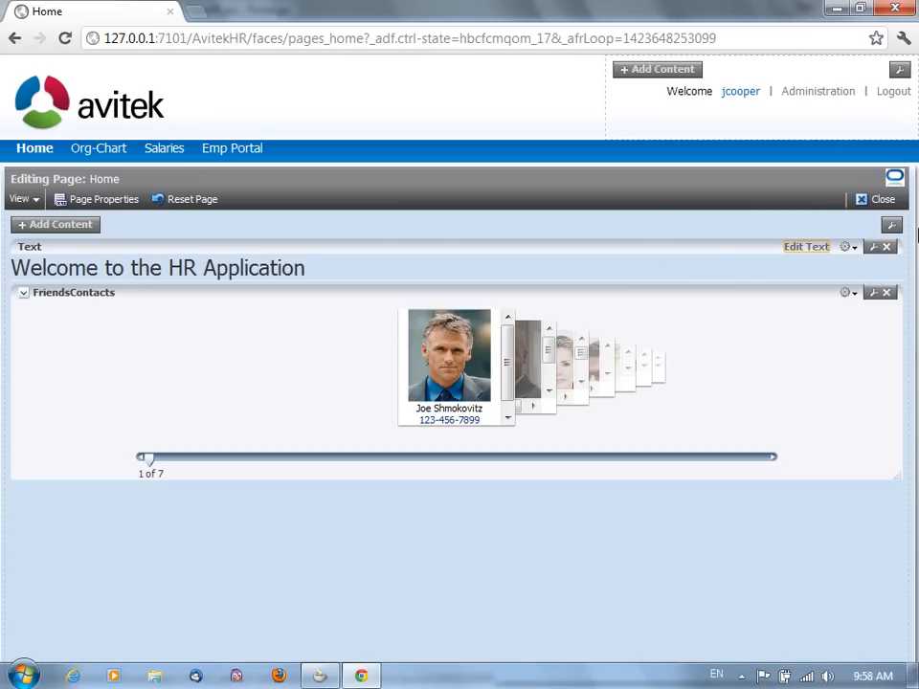
Close the editor, log out, and open the Emp Portal page as an anonymous visitor.
{"action": "left_click", "coordinate": [894, 199]}
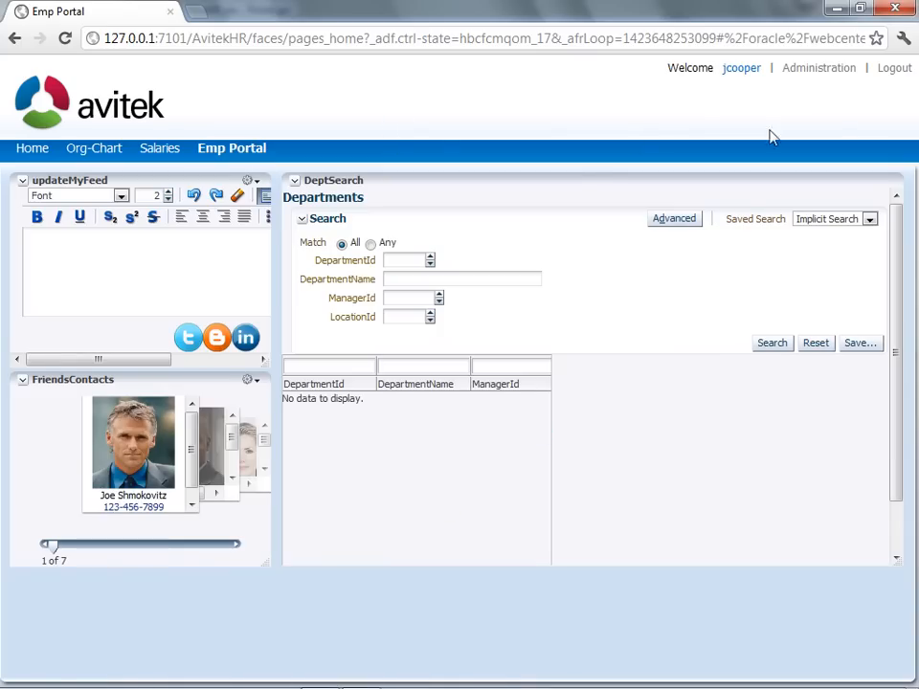
{"action": "left_click", "coordinate": [896, 71]}
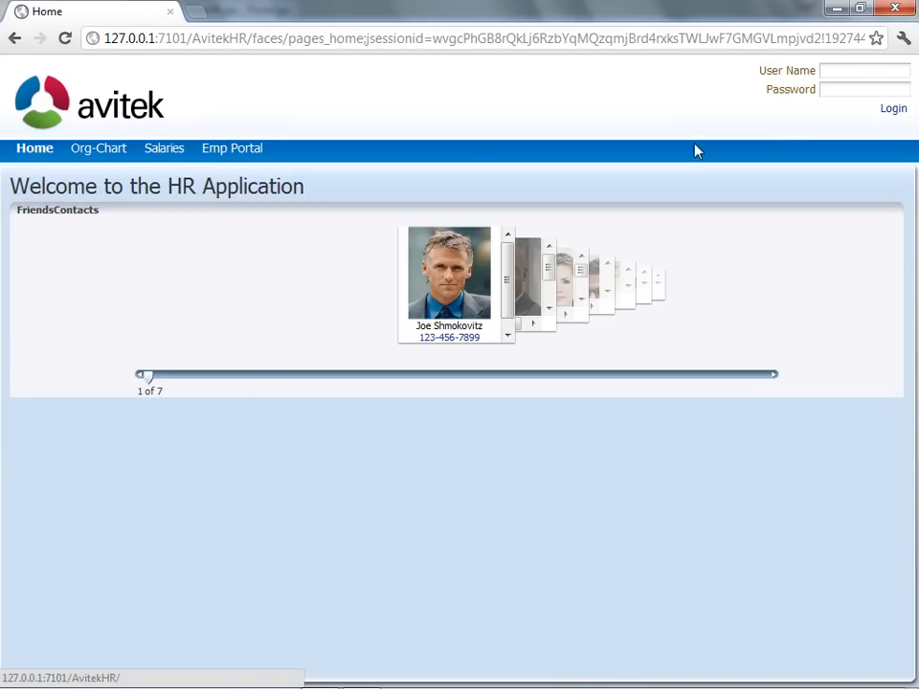
{"action": "left_click", "coordinate": [240, 152]}
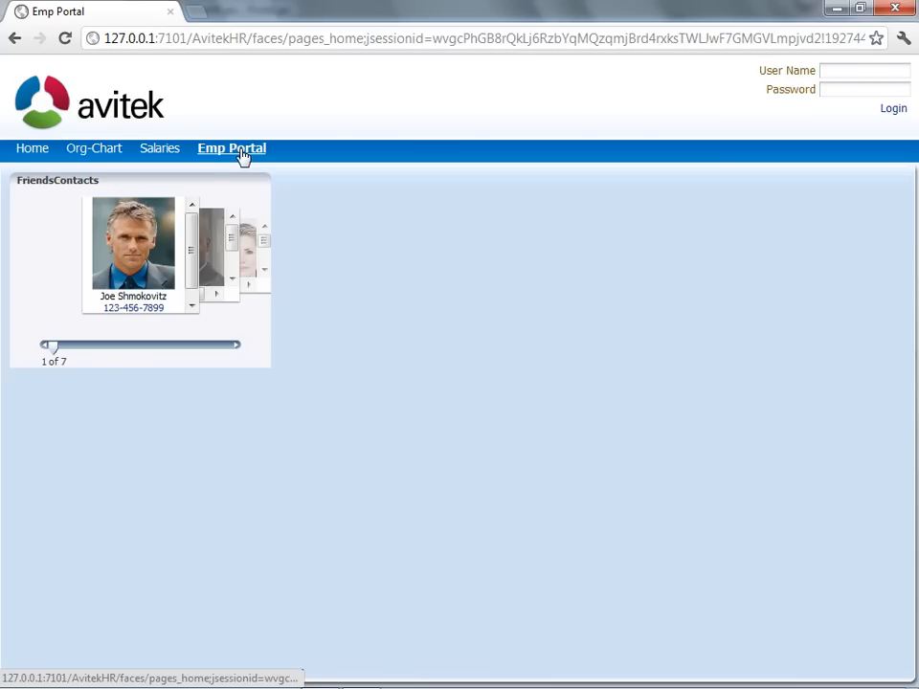